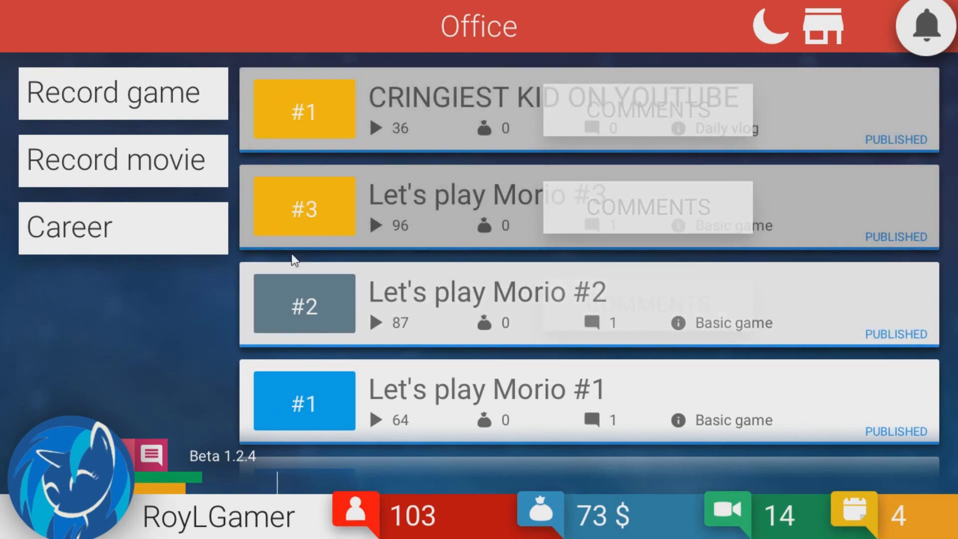
- Send Let's play Morio #4 from Slot 1 and a basic vlog on 'About crazy unicorn'
click(104, 108)
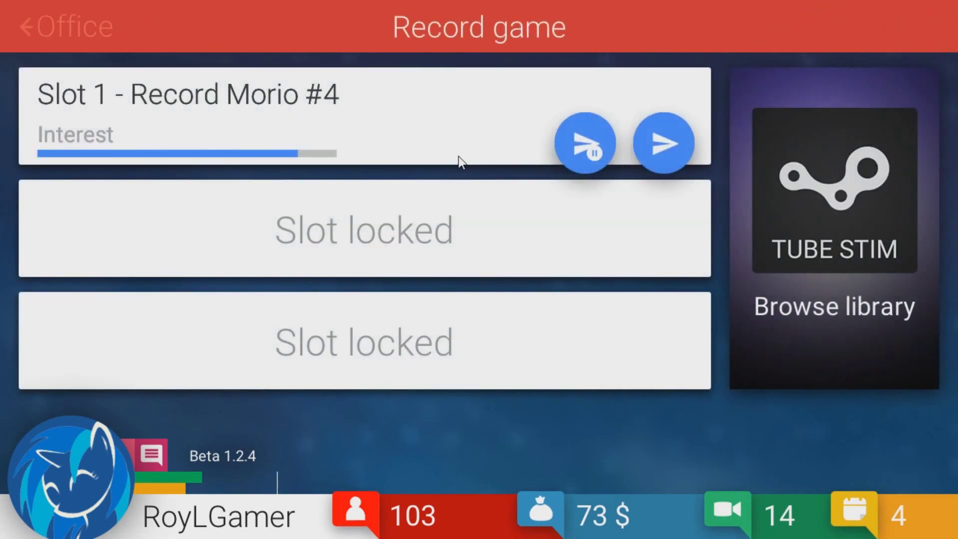
click(659, 154)
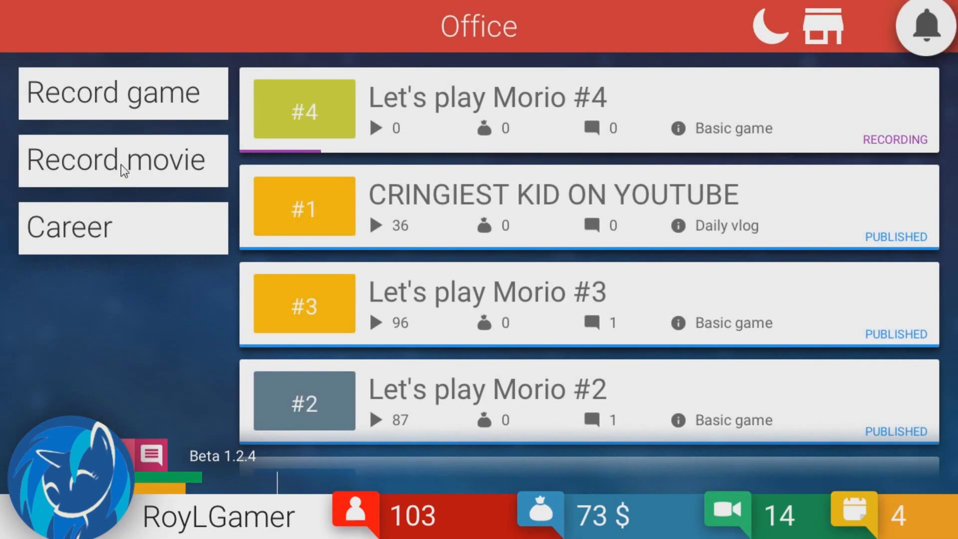
click(121, 160)
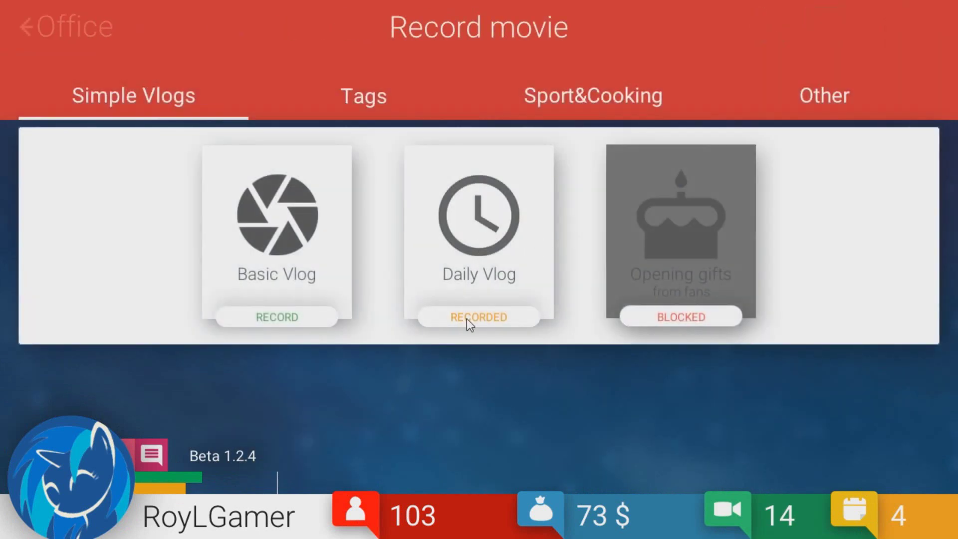
click(276, 275)
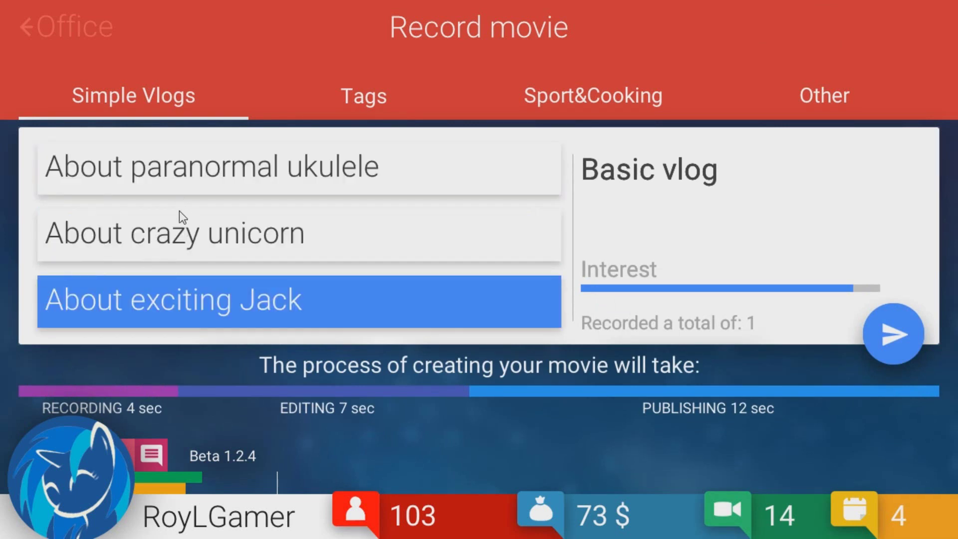
click(182, 237)
click(893, 334)
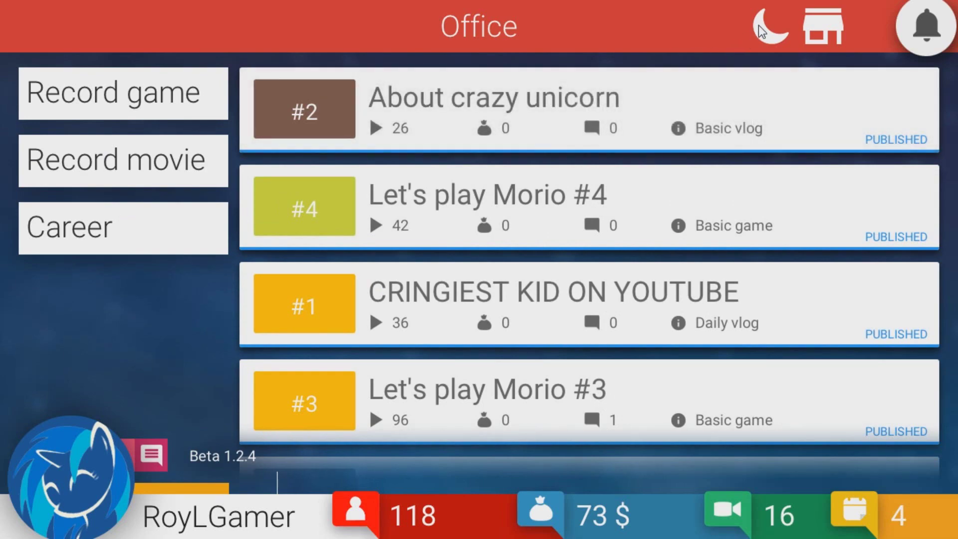
- Glance at the career skill tree, then sleep to end day 4 and start day 5
click(98, 228)
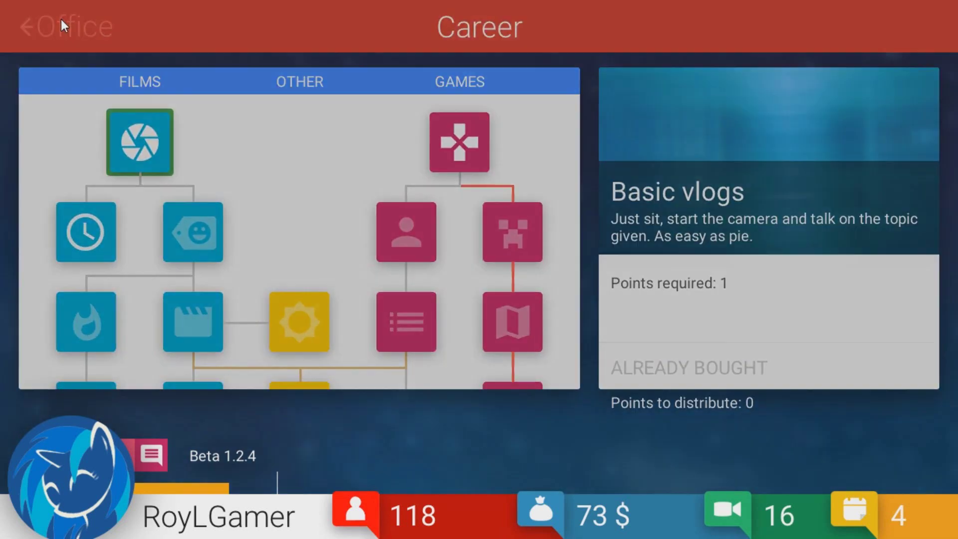
click(60, 23)
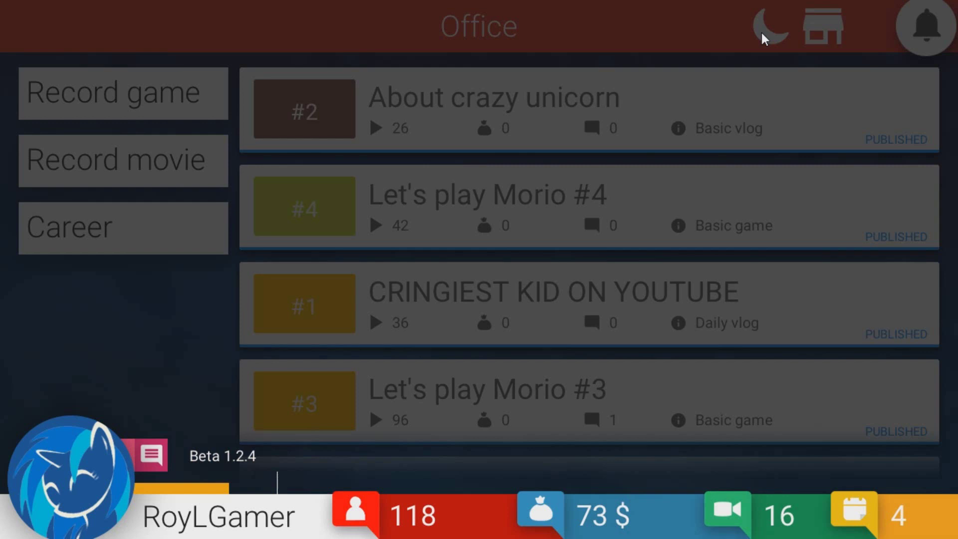
click(769, 27)
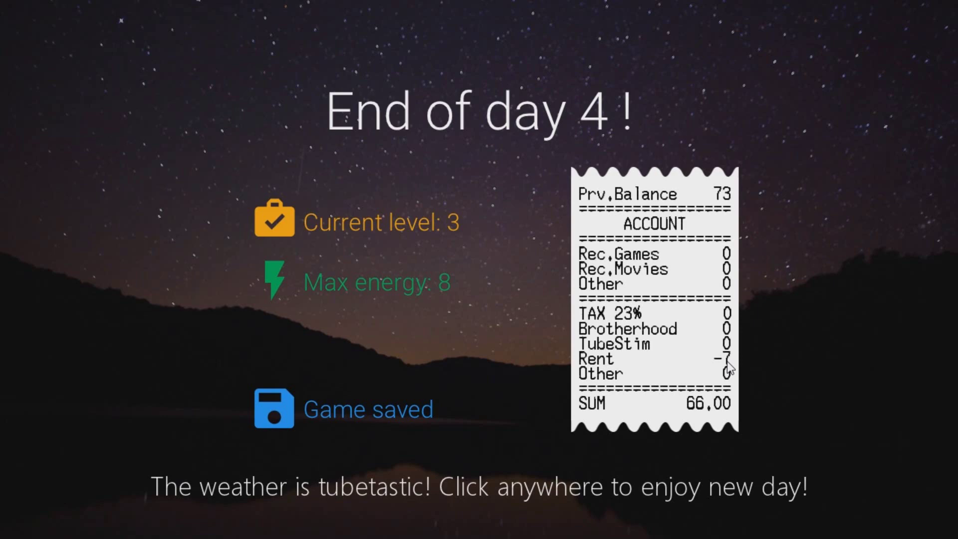
click(421, 505)
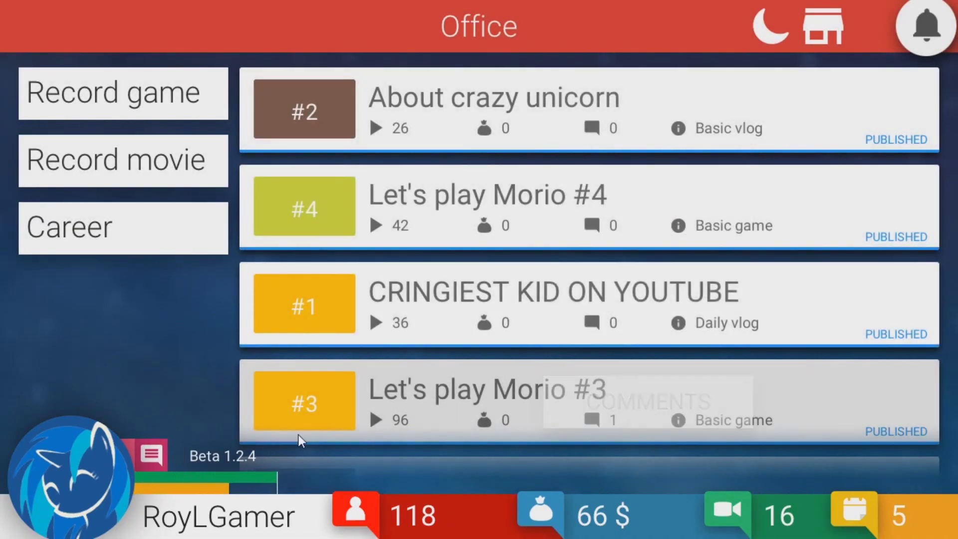
- Send a daily vlog titled 'MARK KISSED JACK', read its comments, and return to the office
click(98, 150)
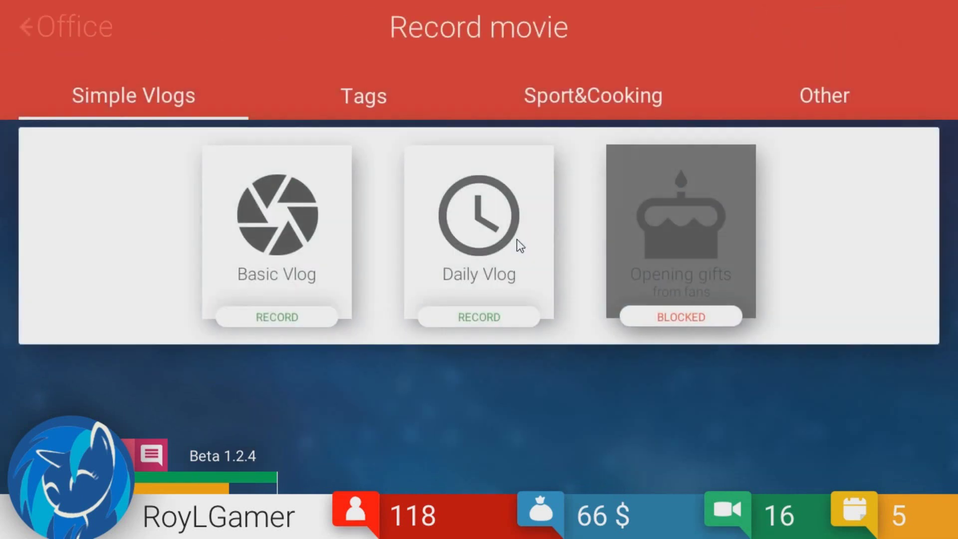
click(477, 225)
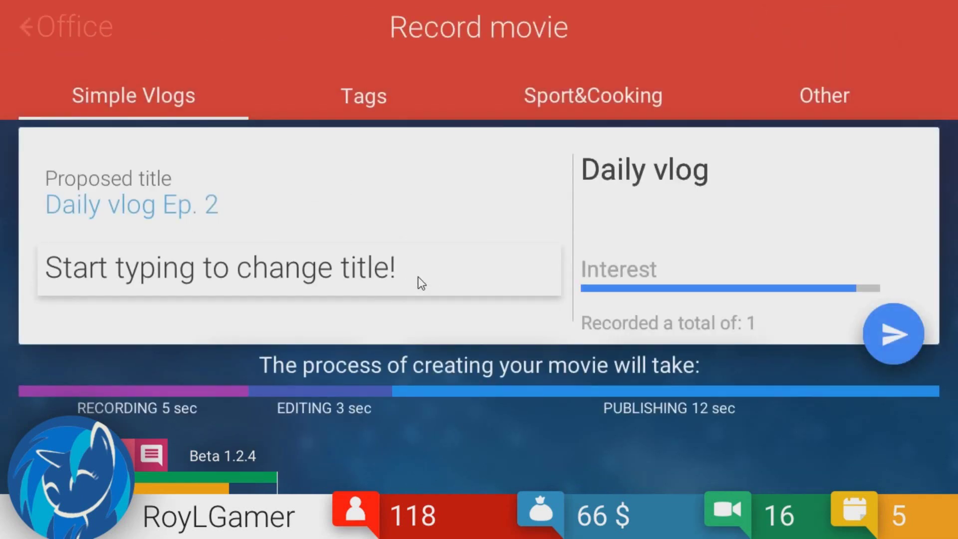
text(MA)
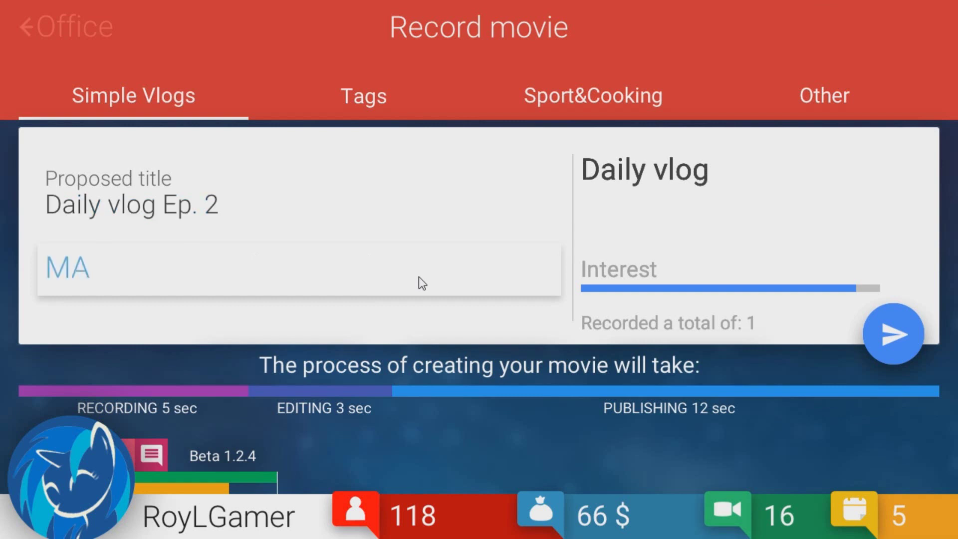
text(RK KISSED JACK)
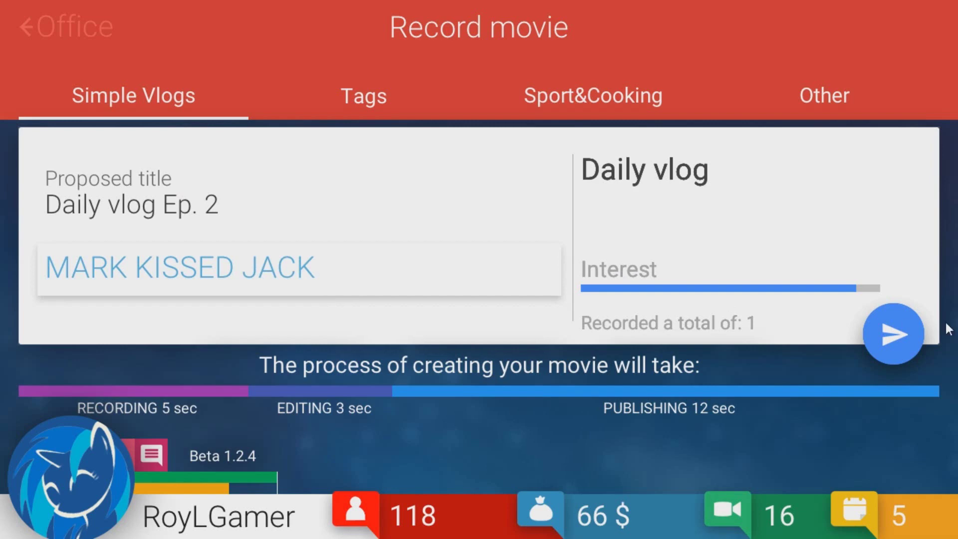
click(893, 334)
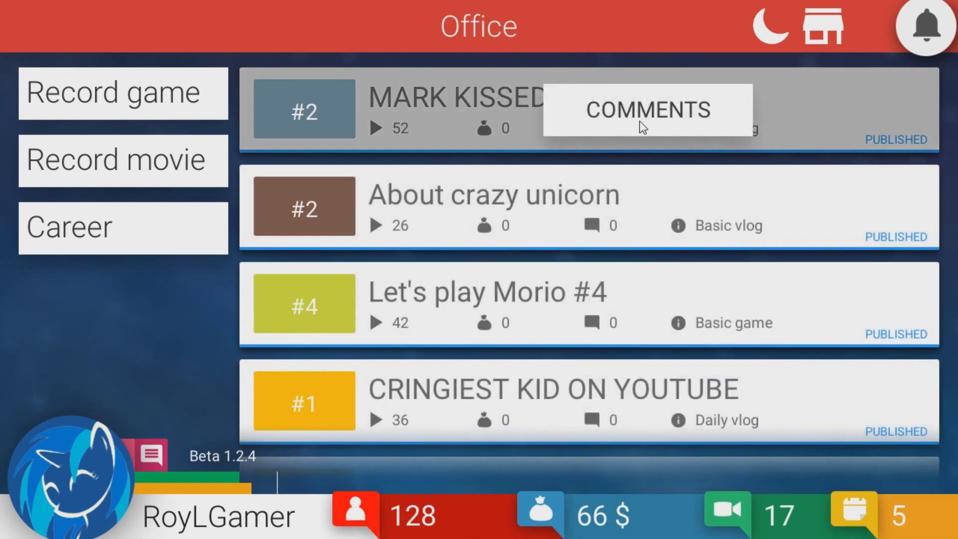
click(642, 120)
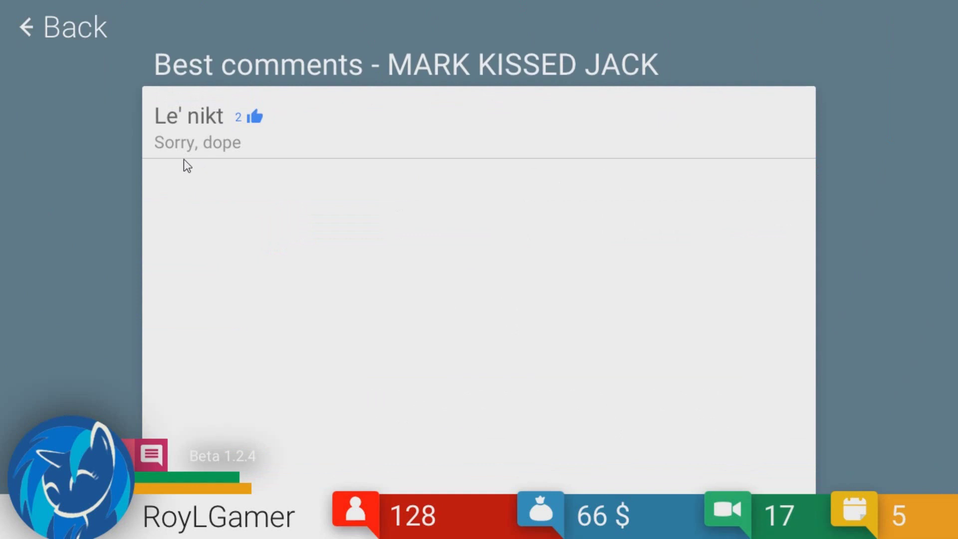
click(53, 27)
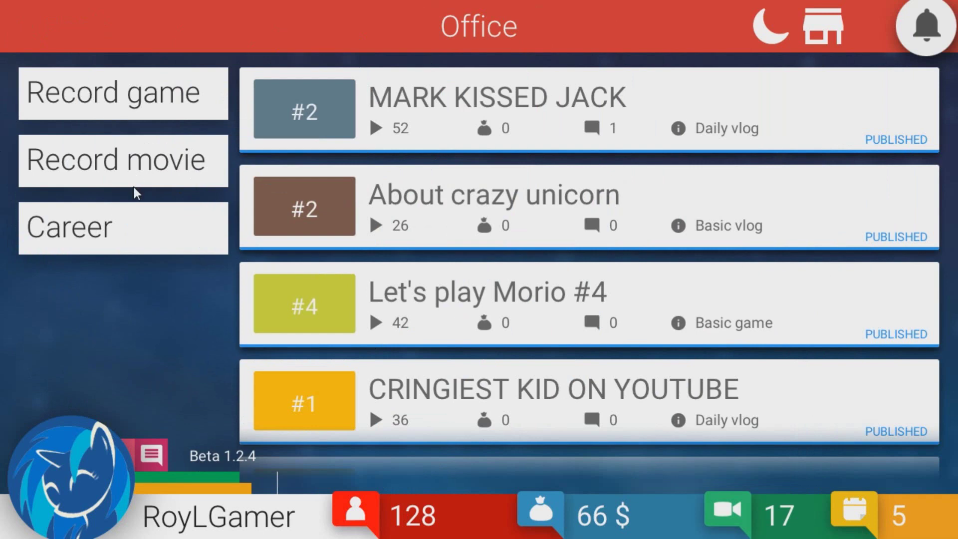
- Record and send a basic vlog on the 'About crazy pizza' topic
click(134, 161)
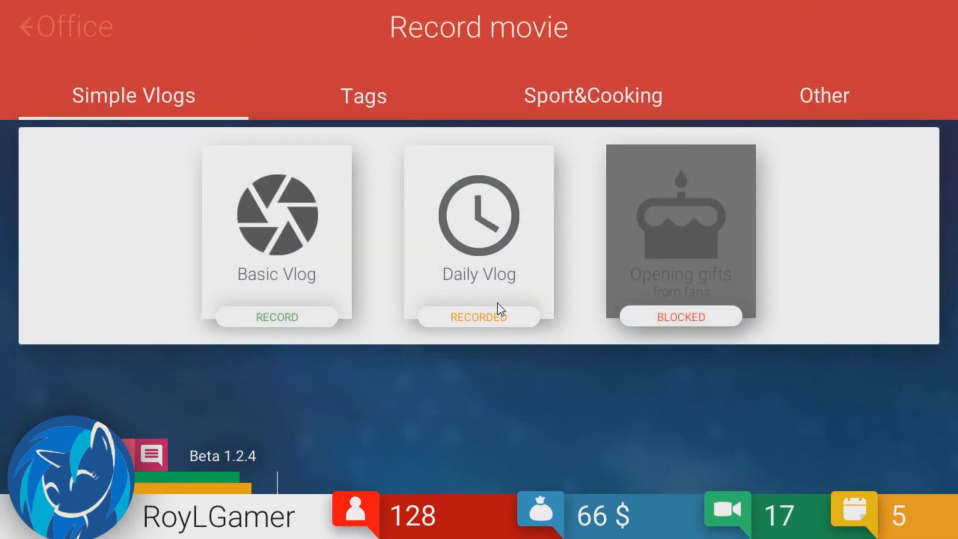
click(277, 269)
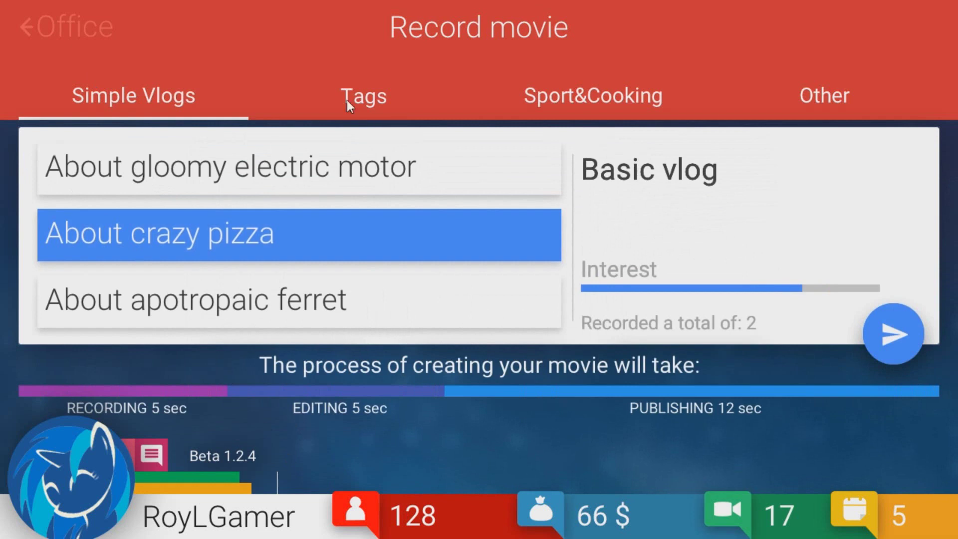
click(153, 321)
click(137, 227)
click(902, 338)
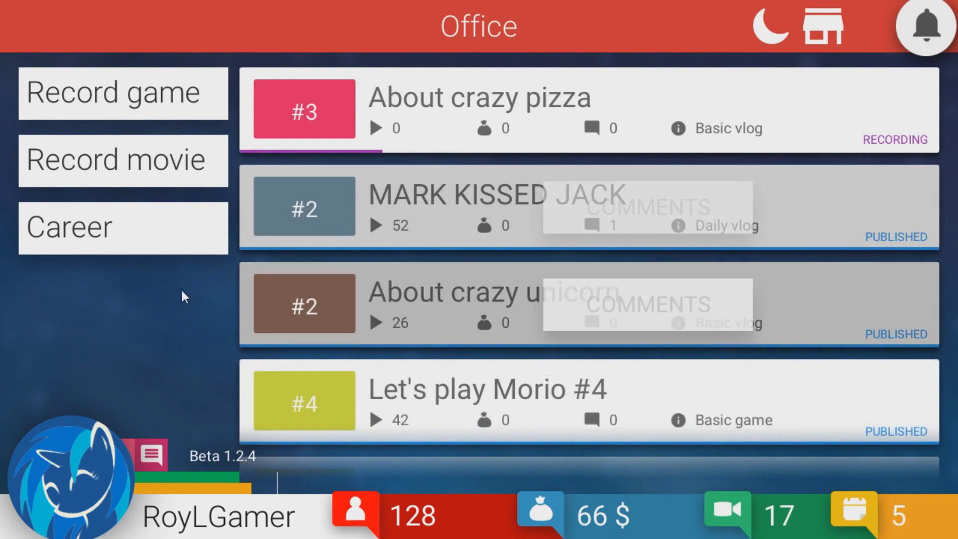
- Record and send Let's play Morio #5 and Morio #6 back to back
click(128, 100)
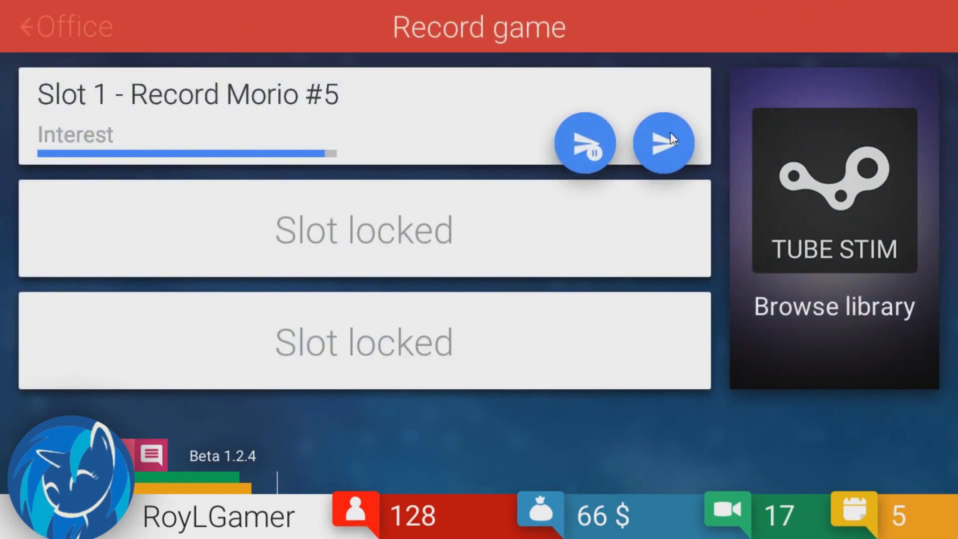
click(670, 139)
click(128, 100)
click(664, 144)
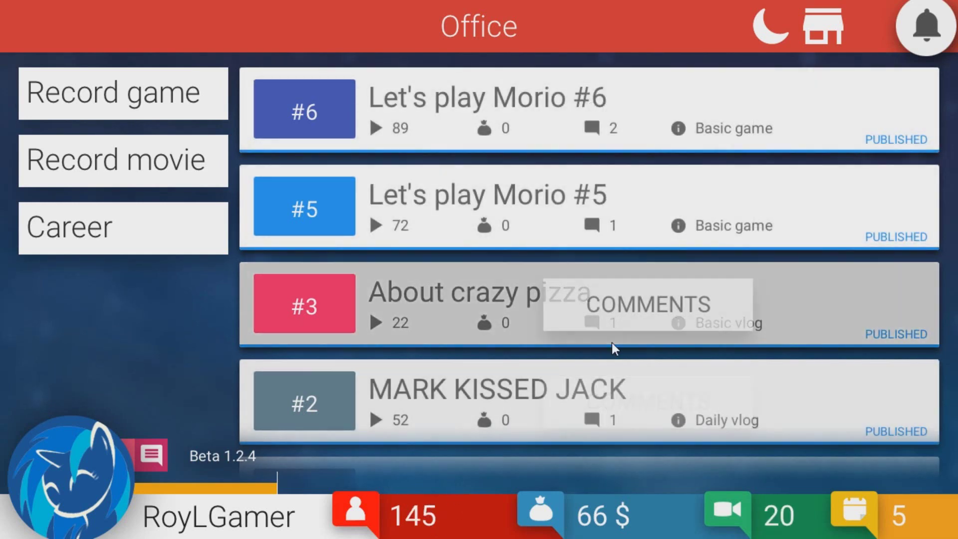
- Read the comments on About crazy pizza, Let's play Morio #5 and Morio #6
click(604, 305)
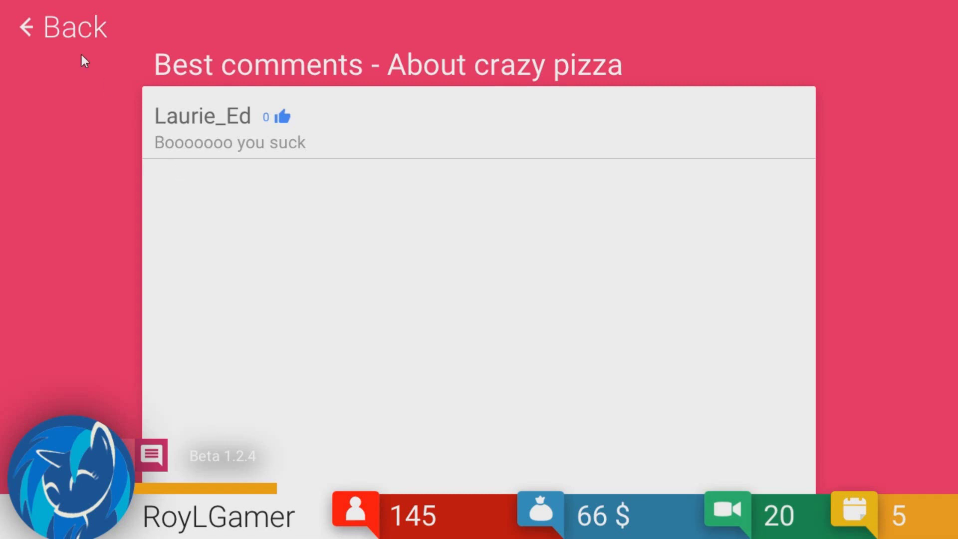
click(75, 28)
click(595, 225)
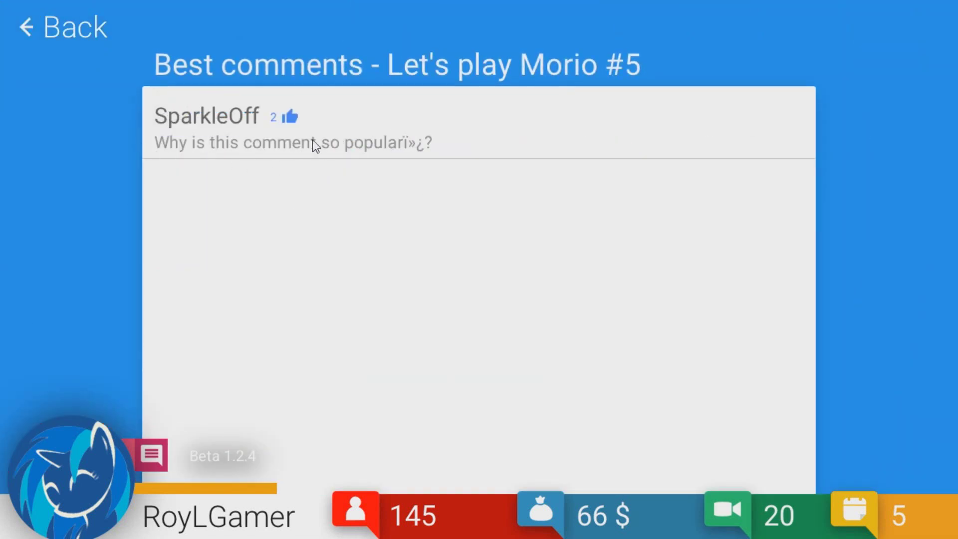
click(51, 25)
click(643, 105)
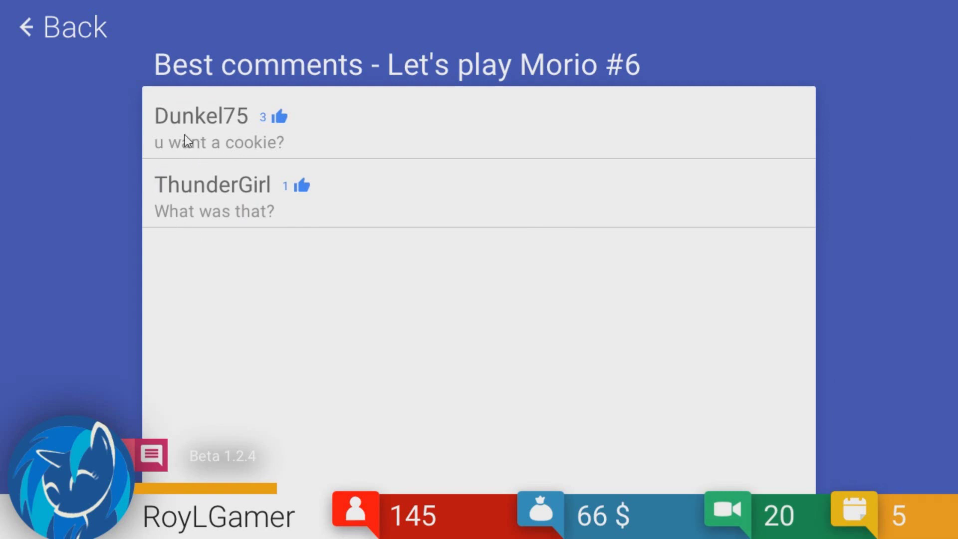
click(16, 17)
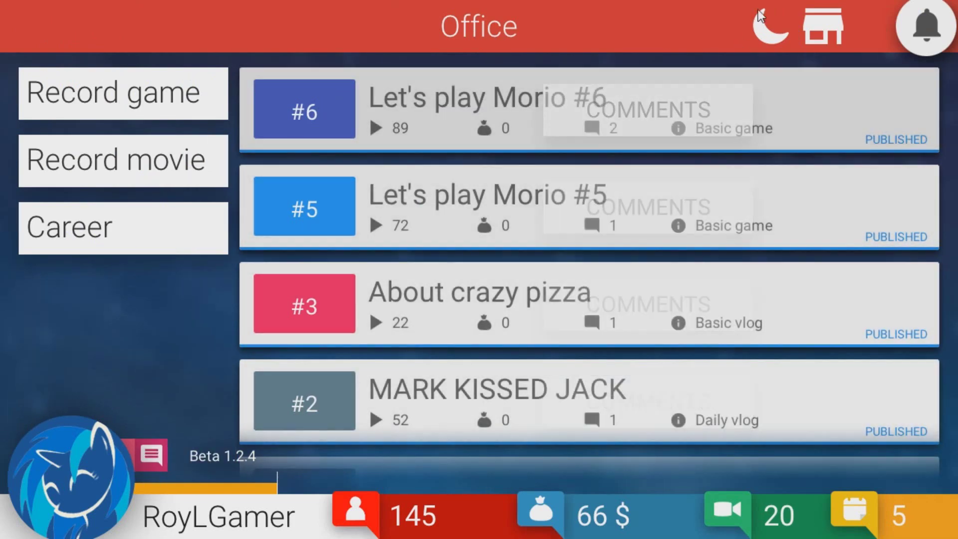
- End day 5, begin day 6, and set up a daily vlog titled 'CLICKBAIT TITLE!!!!'
click(768, 23)
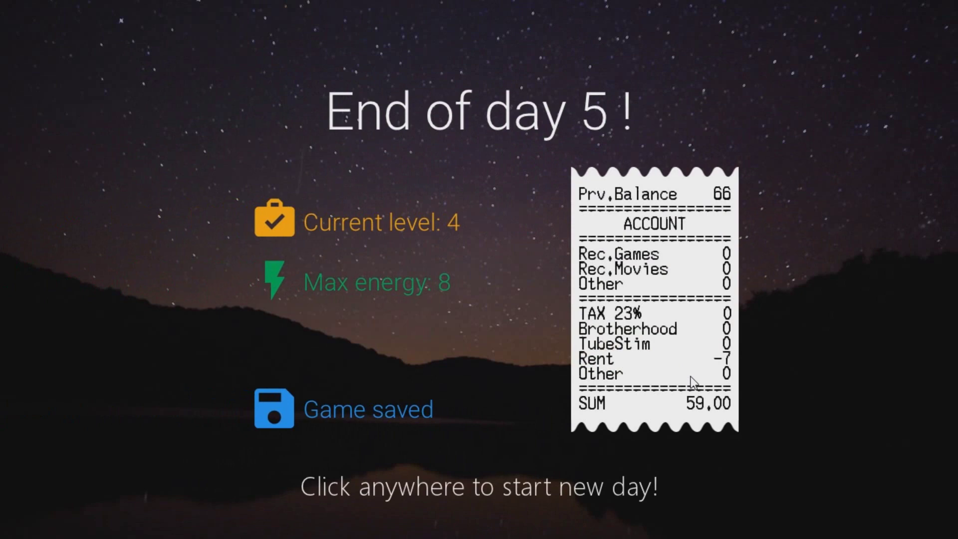
click(374, 473)
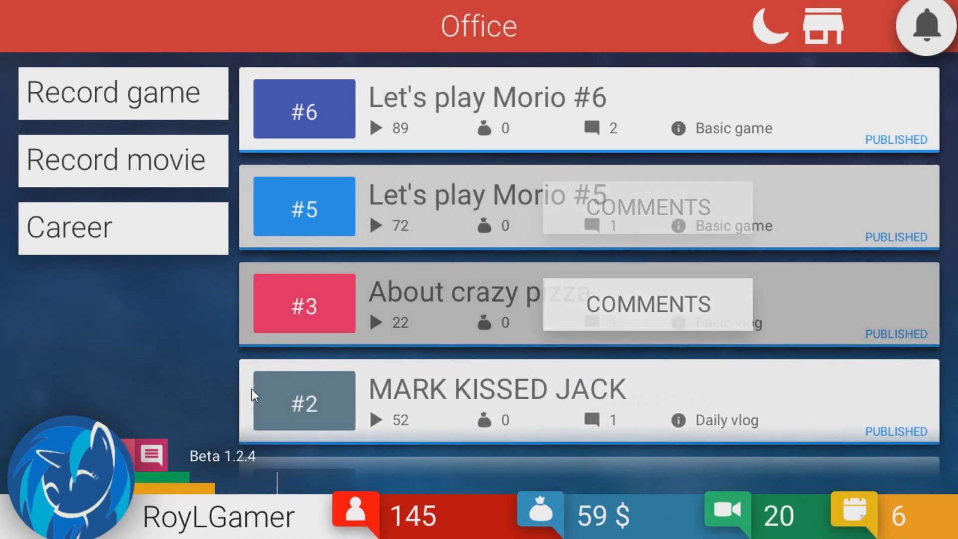
click(124, 160)
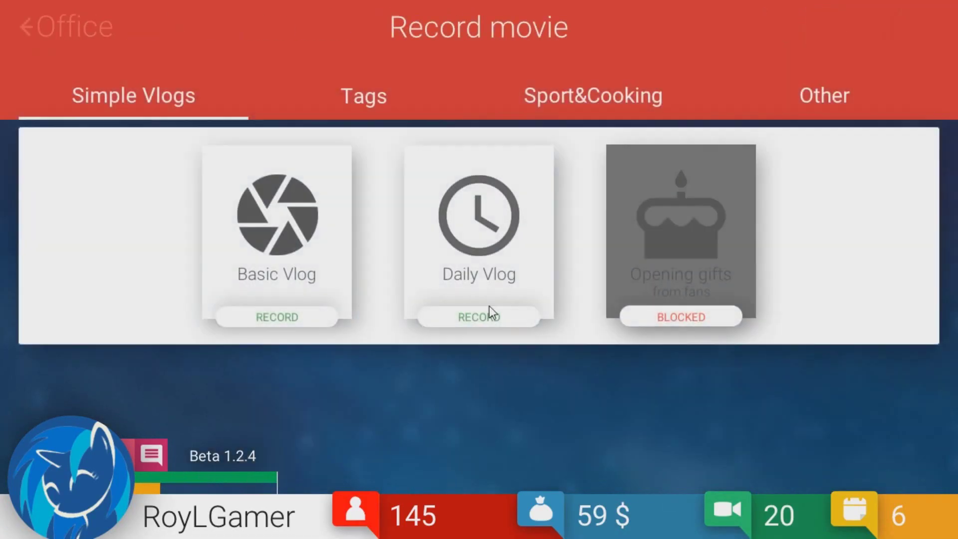
click(490, 299)
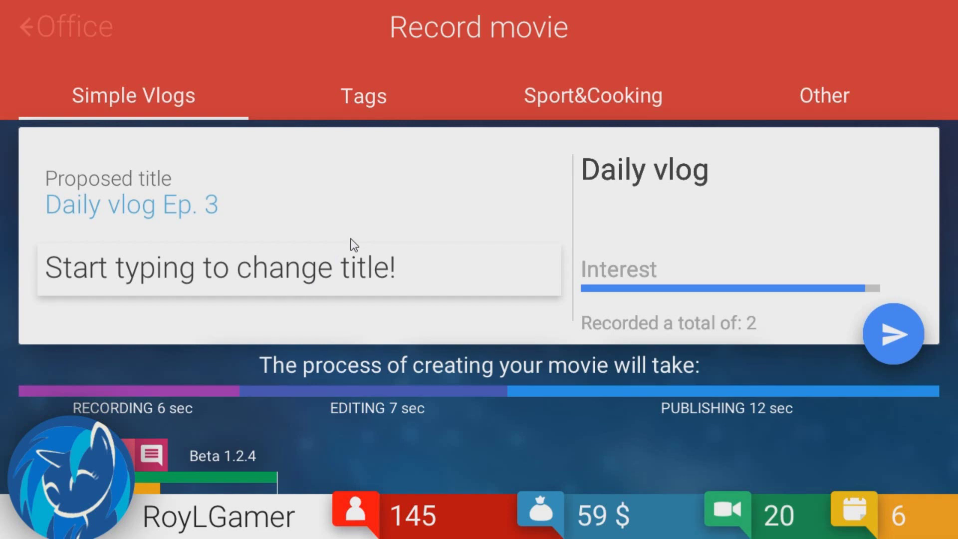
text(Cbait)
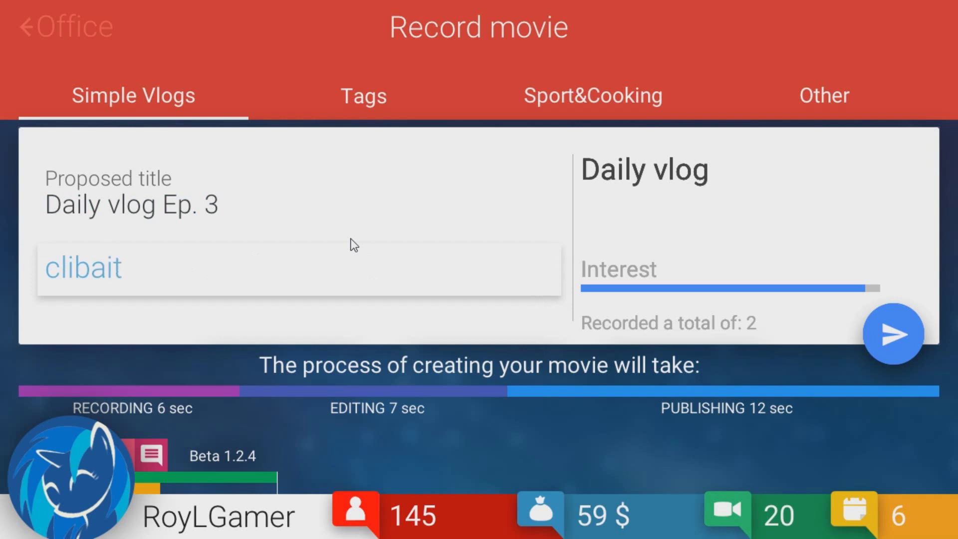
key(BackSpace)
key(BackSpace)
key(BackSpace)
text(CLICKBAIT TITLE!!!!)
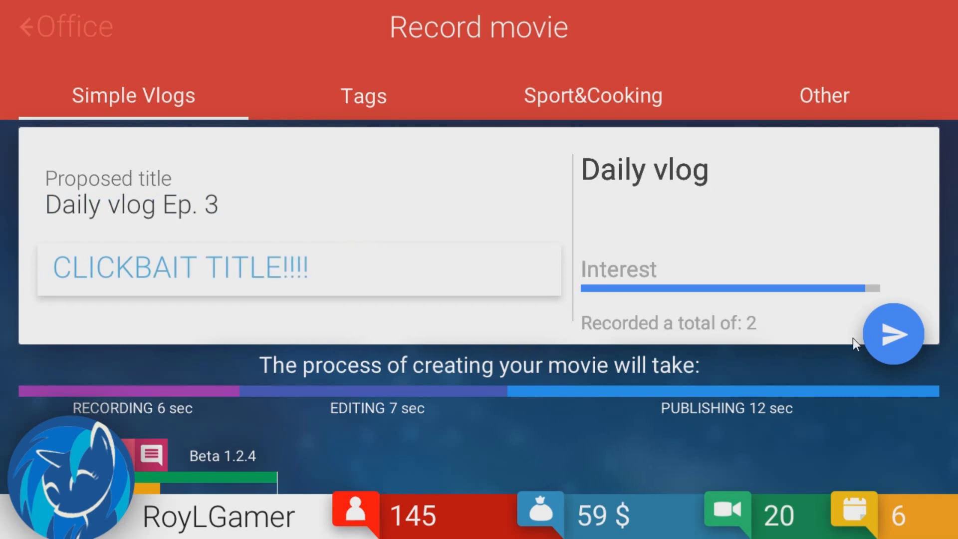
- Send the 'CLICKBAIT TITLE!!!!' vlog, then record Let's play Morio #7 and #8
click(884, 335)
click(49, 84)
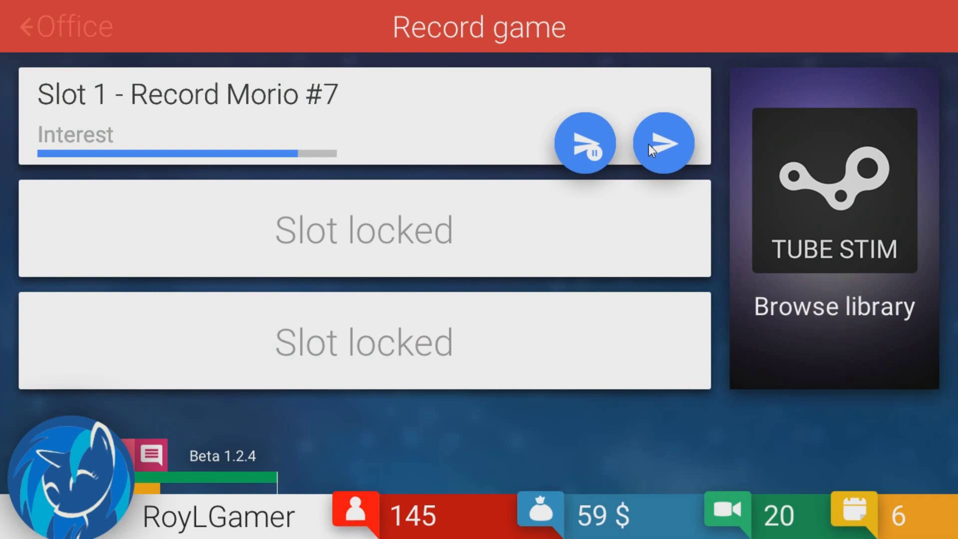
click(663, 143)
click(113, 93)
click(663, 144)
- Read the comments on Let's play Morio #7 and return to the office list
click(708, 313)
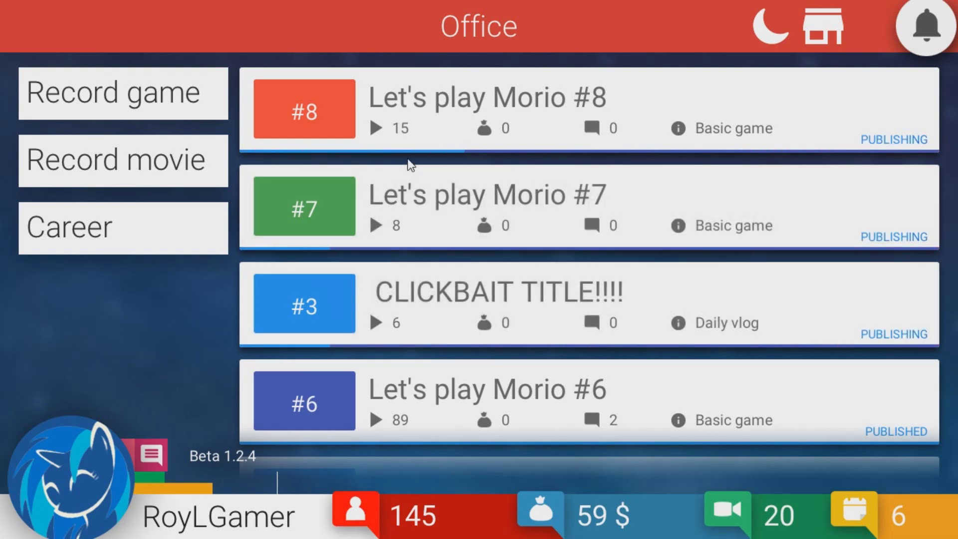
mouse_move(589, 207)
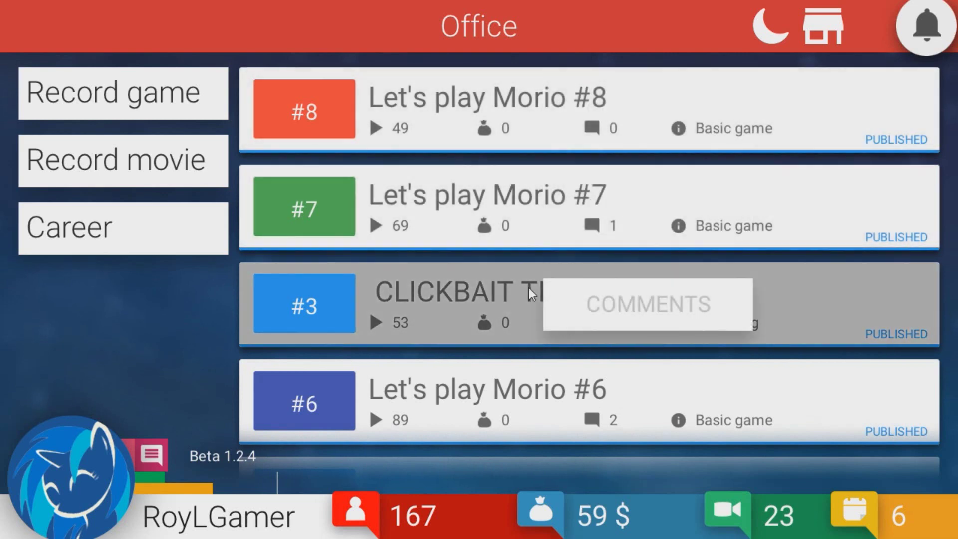
click(643, 303)
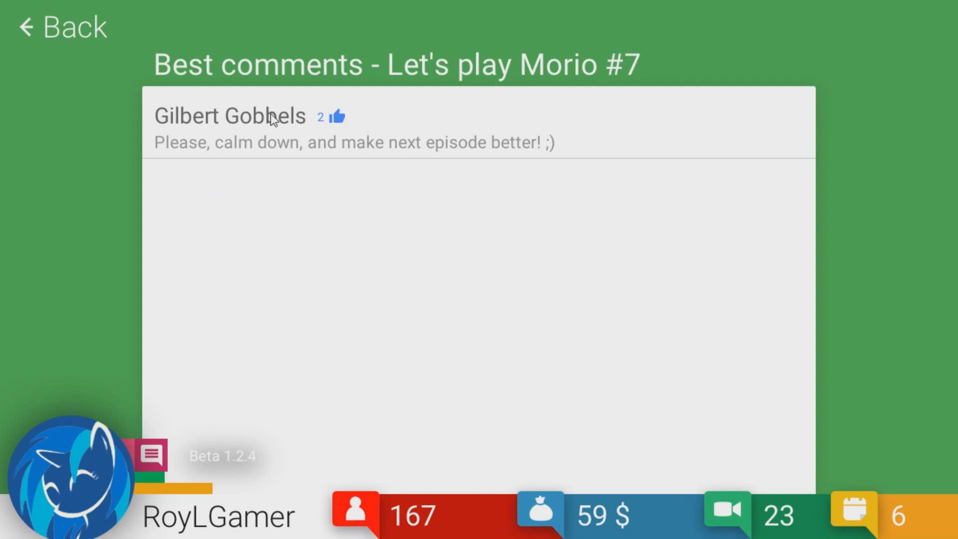
click(75, 28)
mouse_move(590, 110)
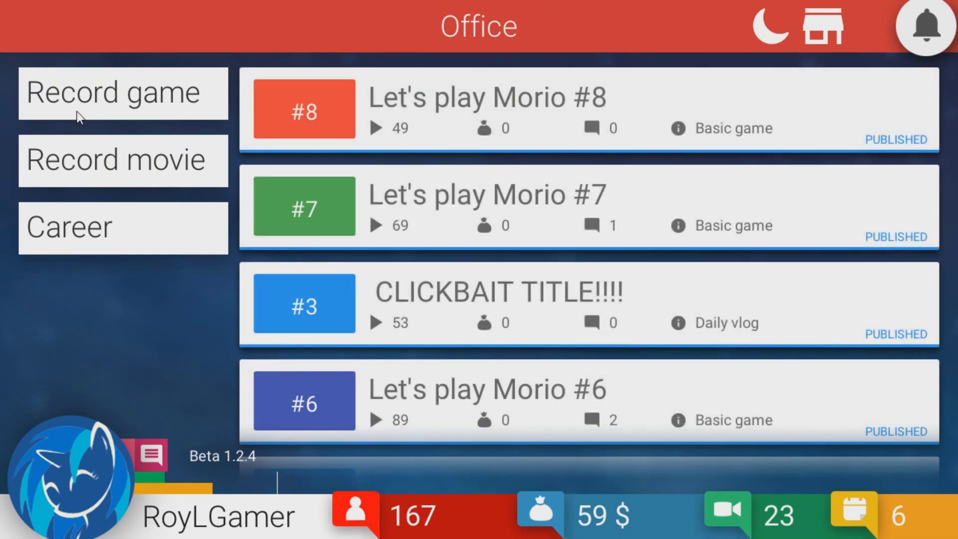
- Send Let's play Morio #9 from Slot 1, then sleep to end day 6
click(101, 93)
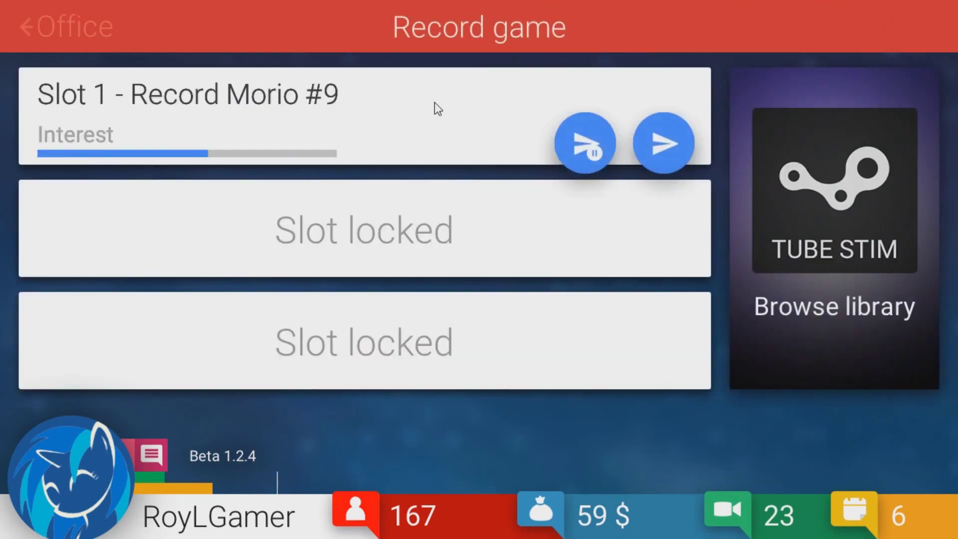
click(662, 143)
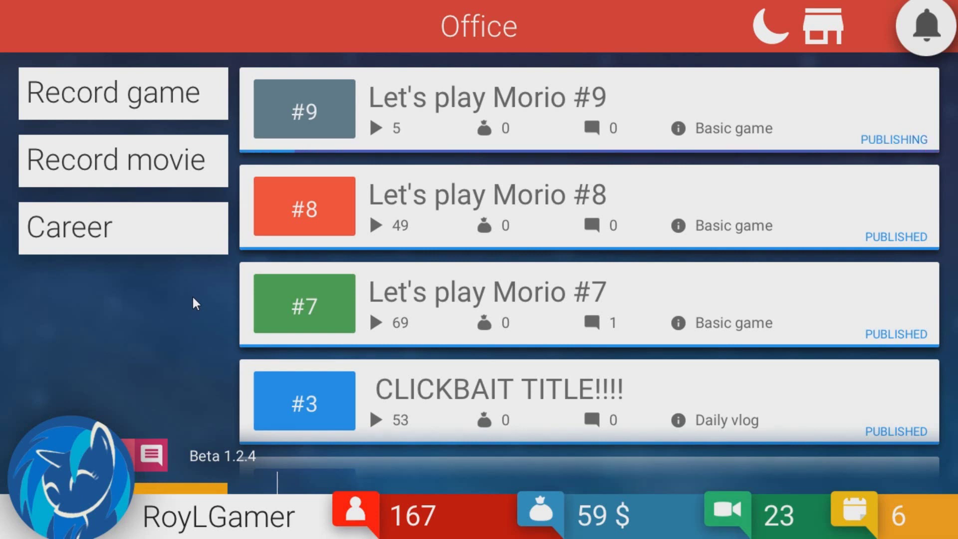
click(395, 135)
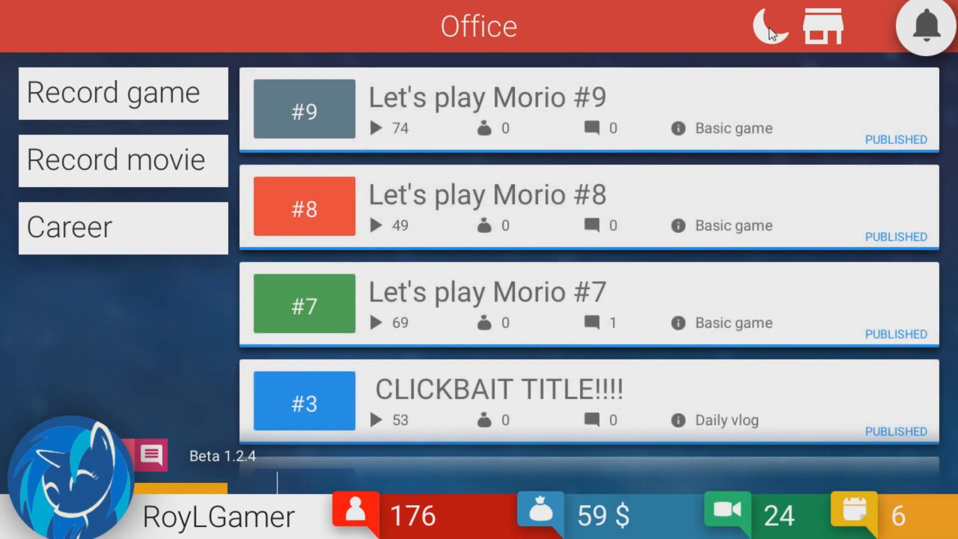
click(772, 32)
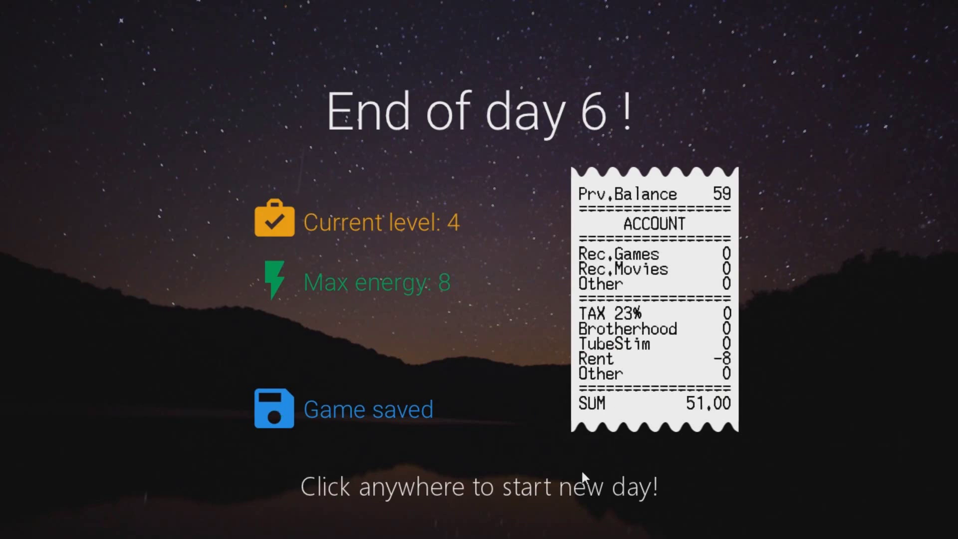
- Start day 7 and record Let's play Morio #10 as the game's final episode
click(565, 489)
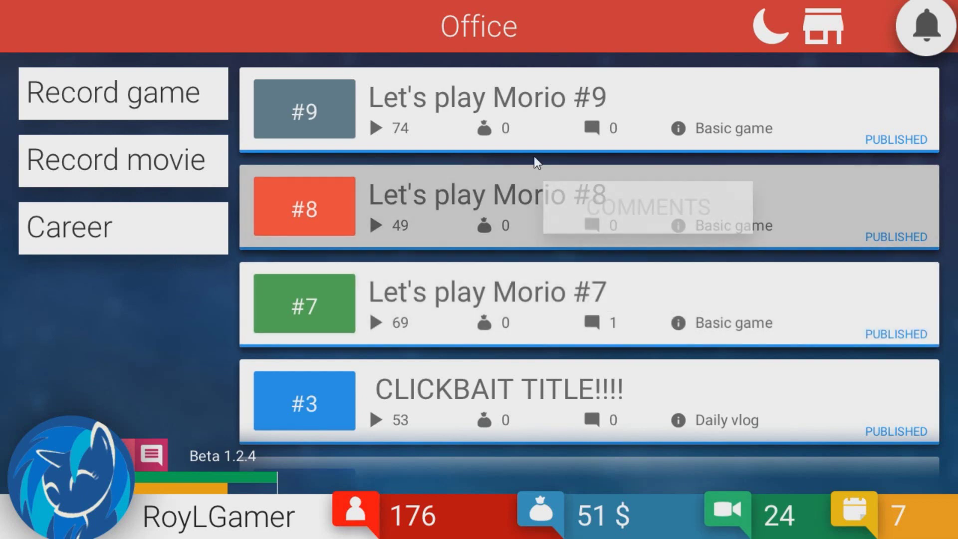
click(90, 90)
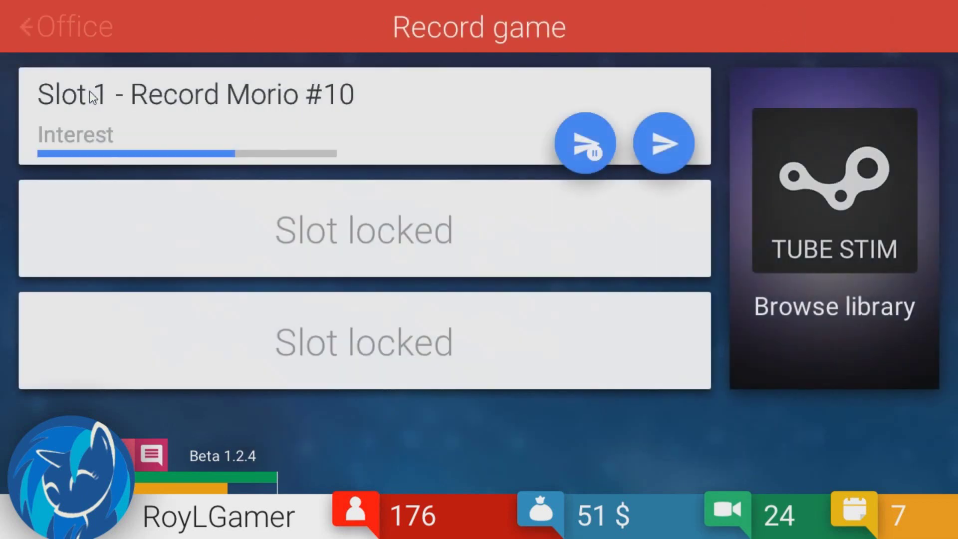
click(586, 150)
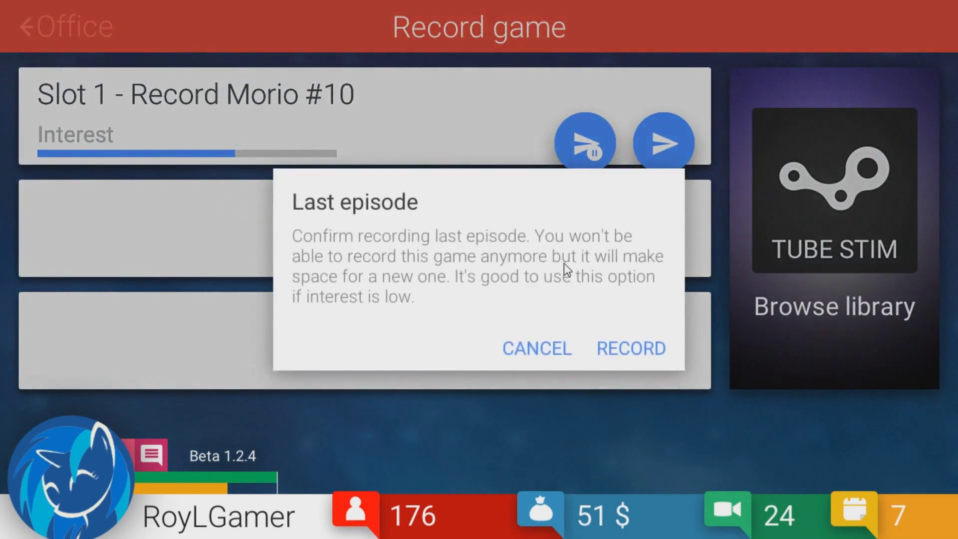
click(625, 352)
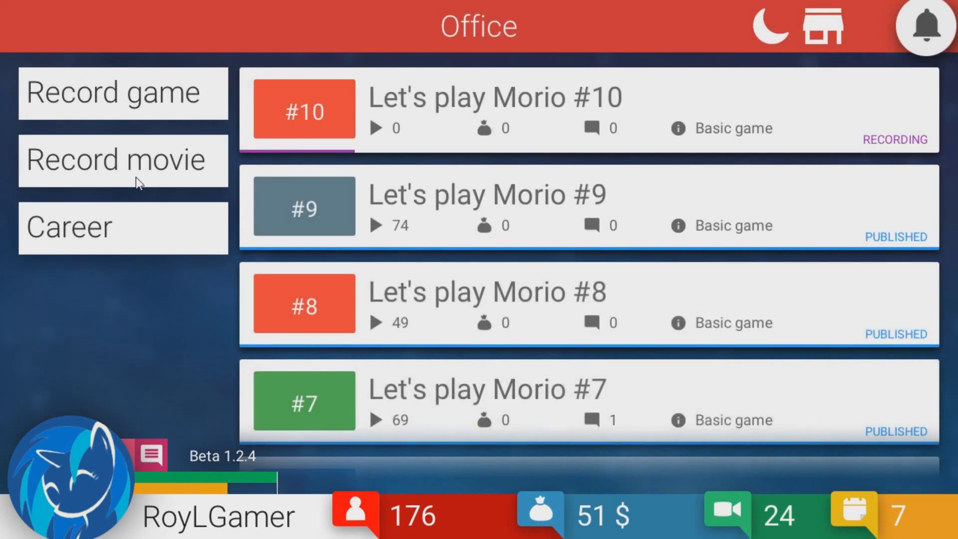
- Record and send a daily vlog titled 'I JUST ATE APICKLE'
click(112, 161)
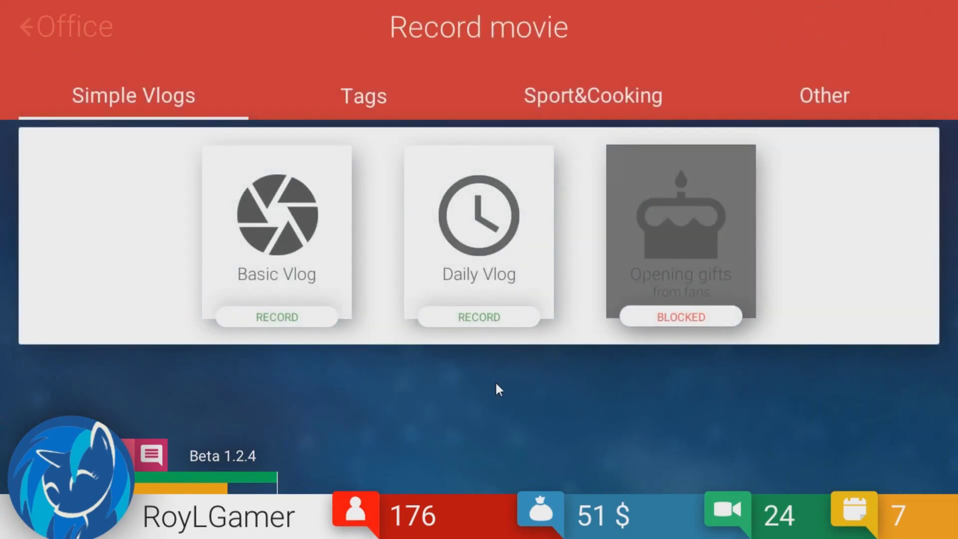
click(480, 317)
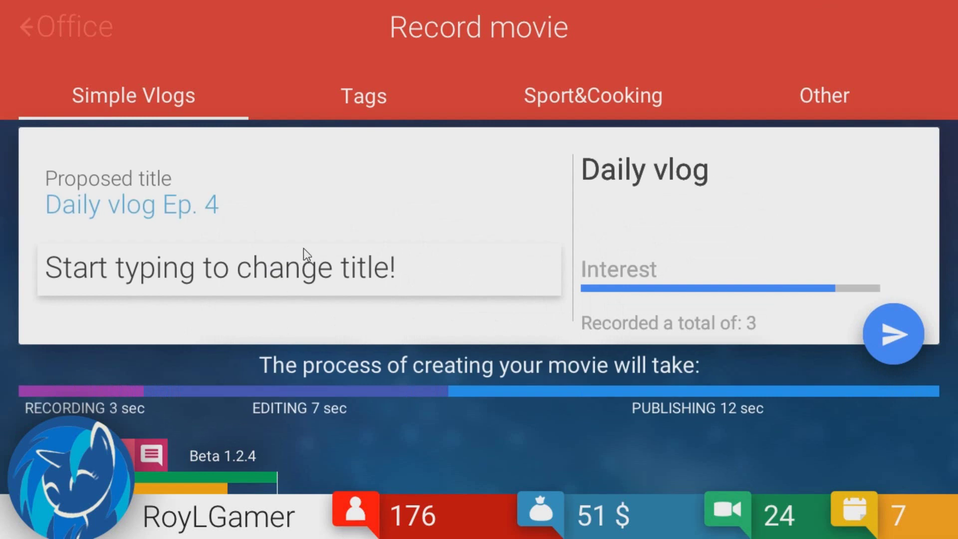
text(I JU)
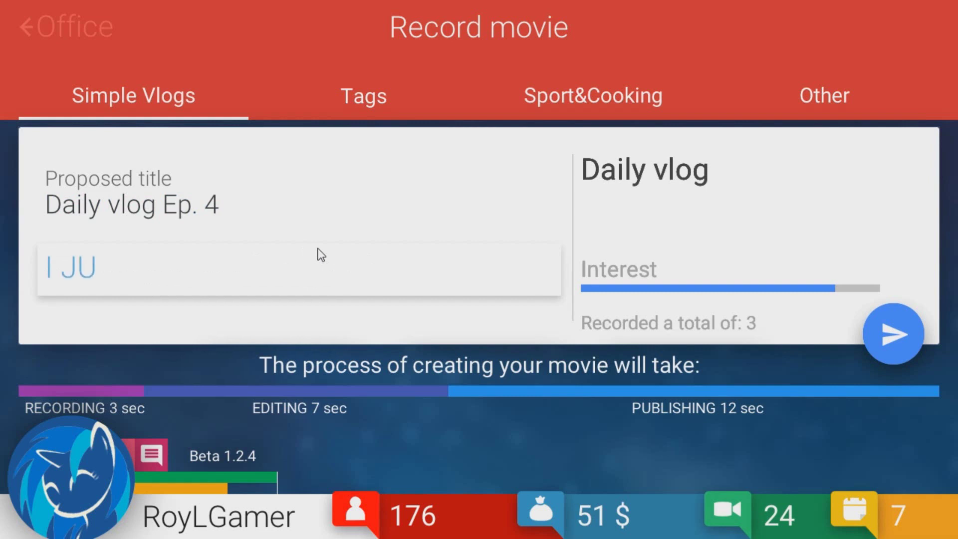
text(ST ATE APICKLE)
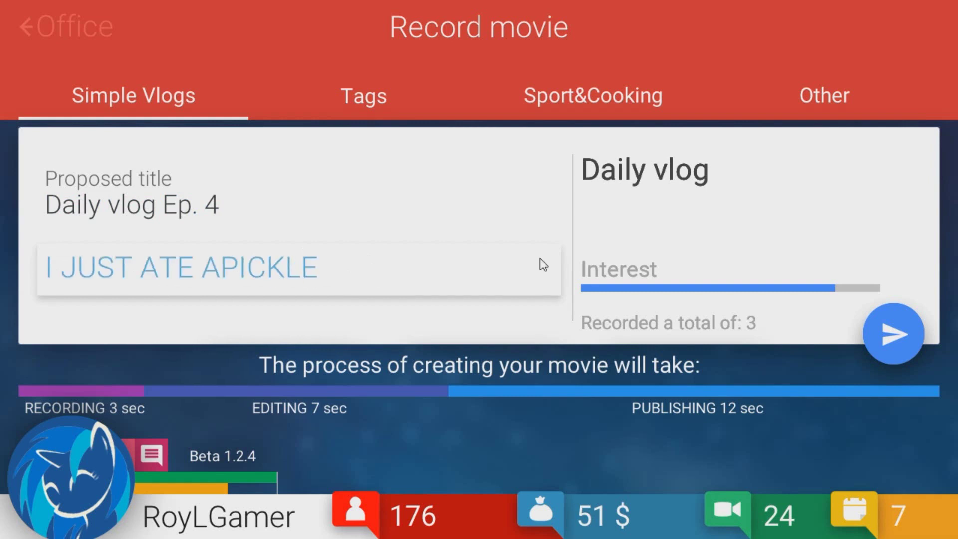
click(868, 331)
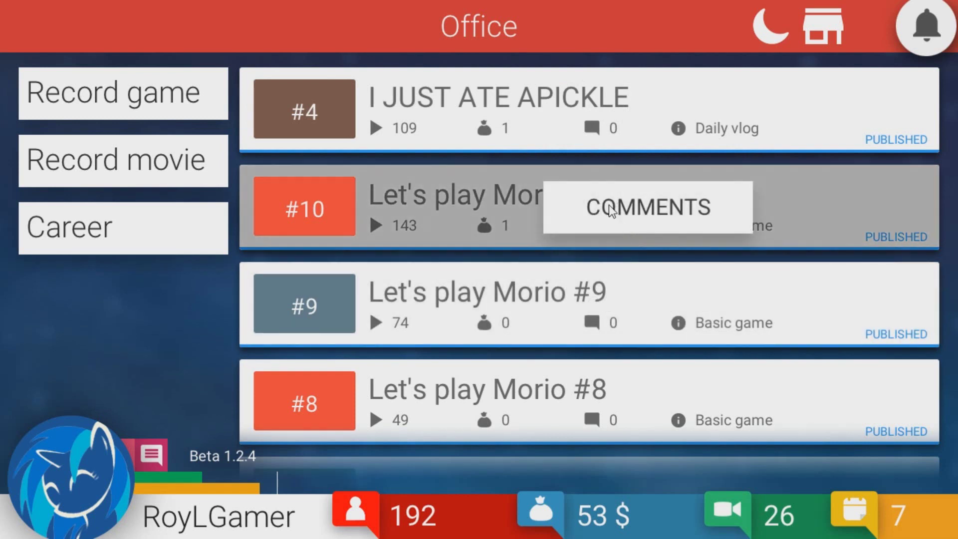
- Read Let's play Morio #10's best comments and go back to the video list
click(644, 209)
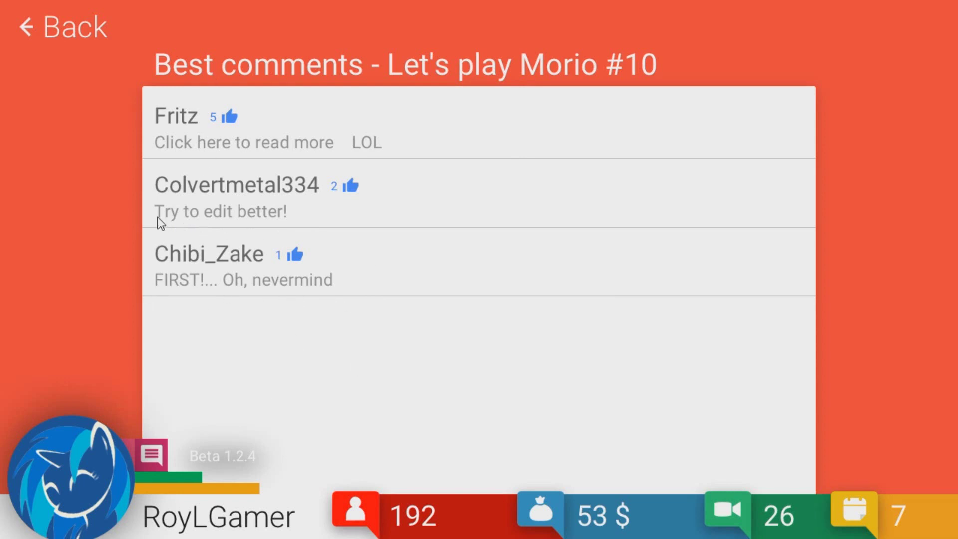
click(75, 28)
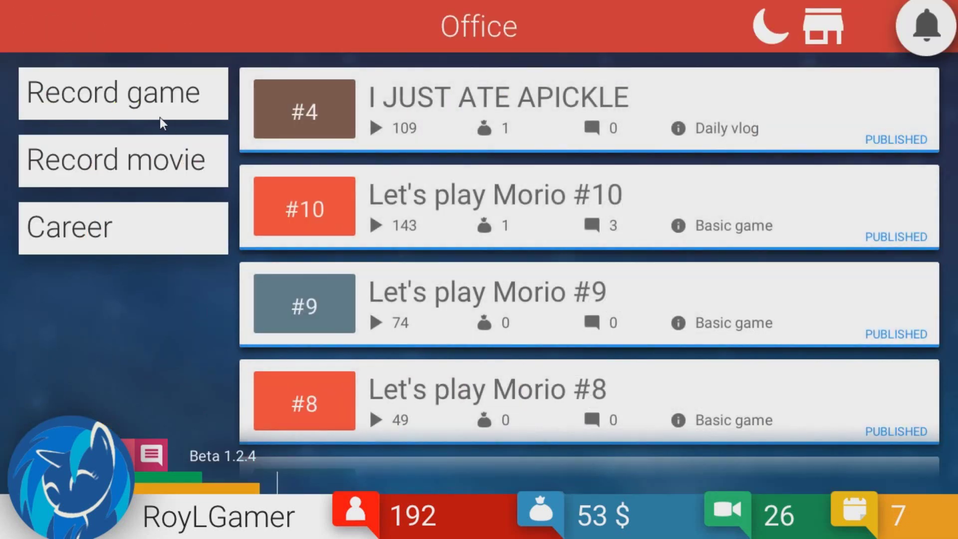
- Buy Angry Penguins from the game library and record its first let's-play in slot 1
click(160, 118)
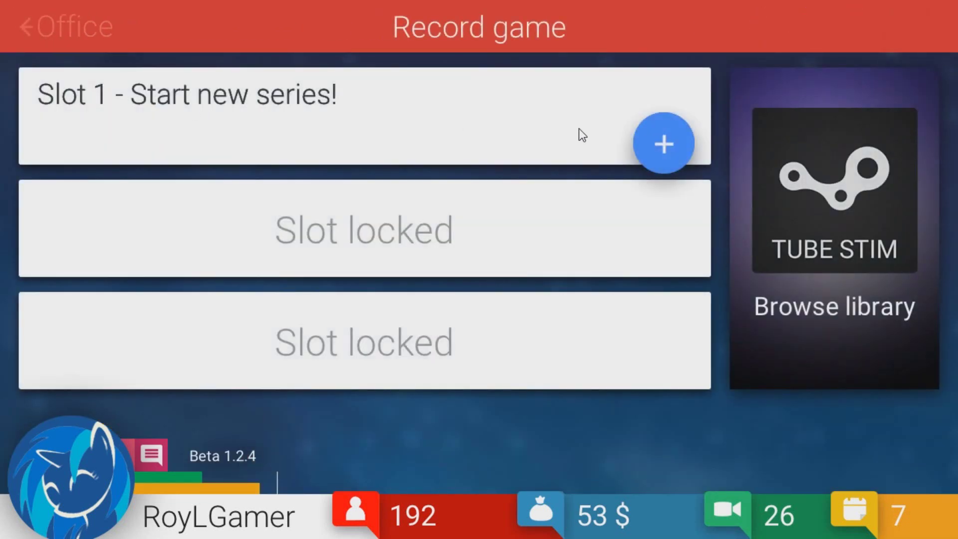
click(664, 105)
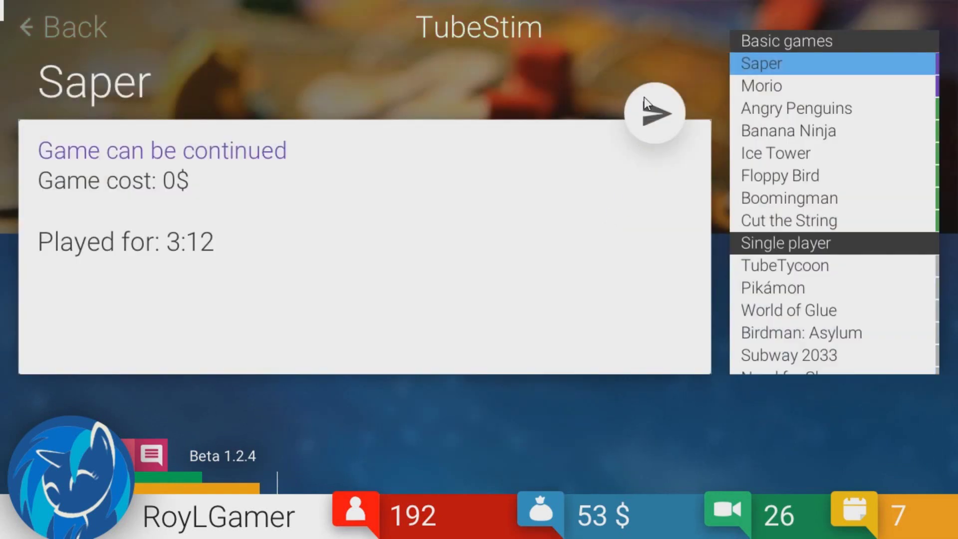
click(766, 110)
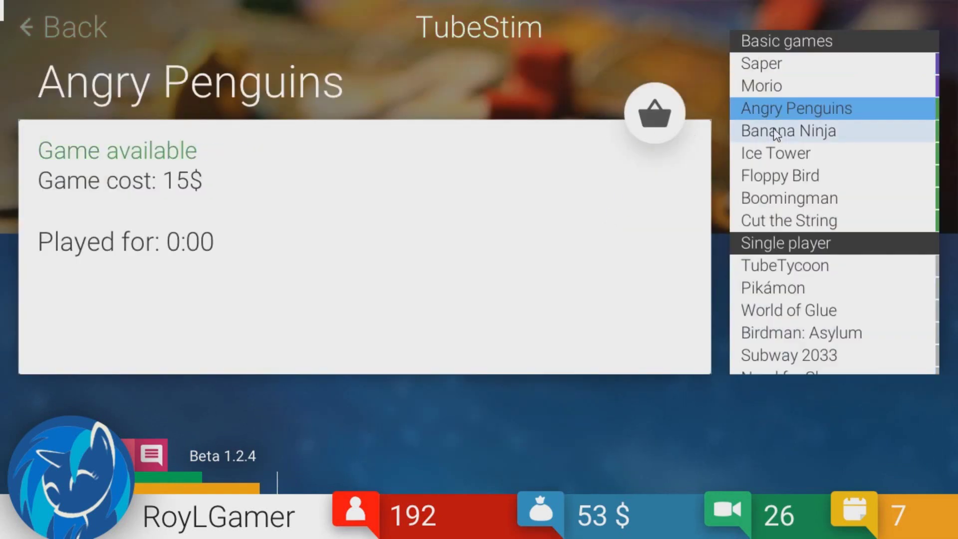
click(655, 113)
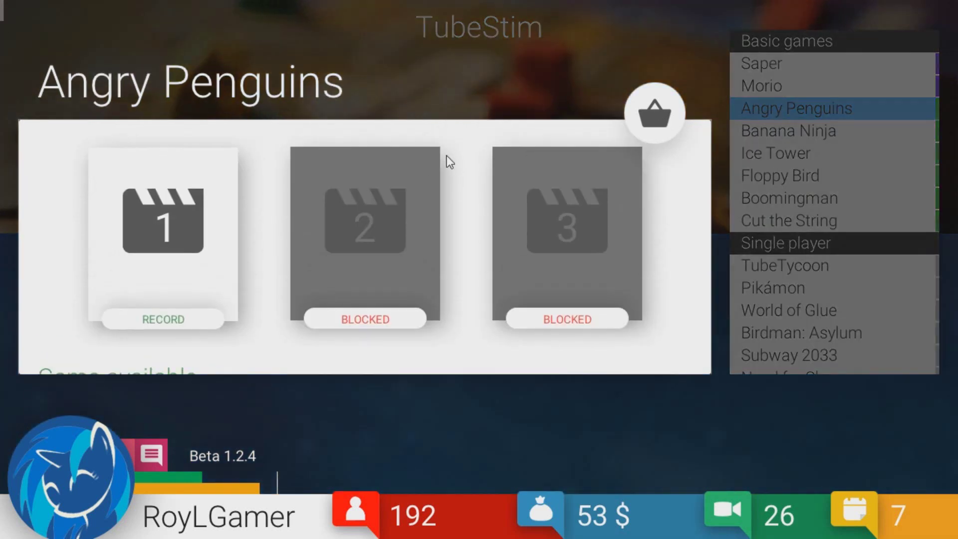
click(171, 330)
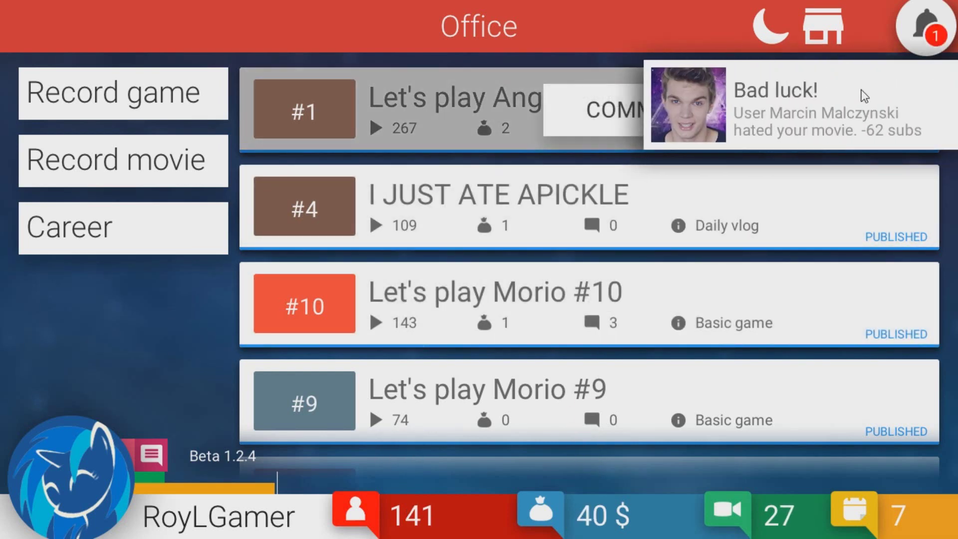
click(927, 30)
click(793, 187)
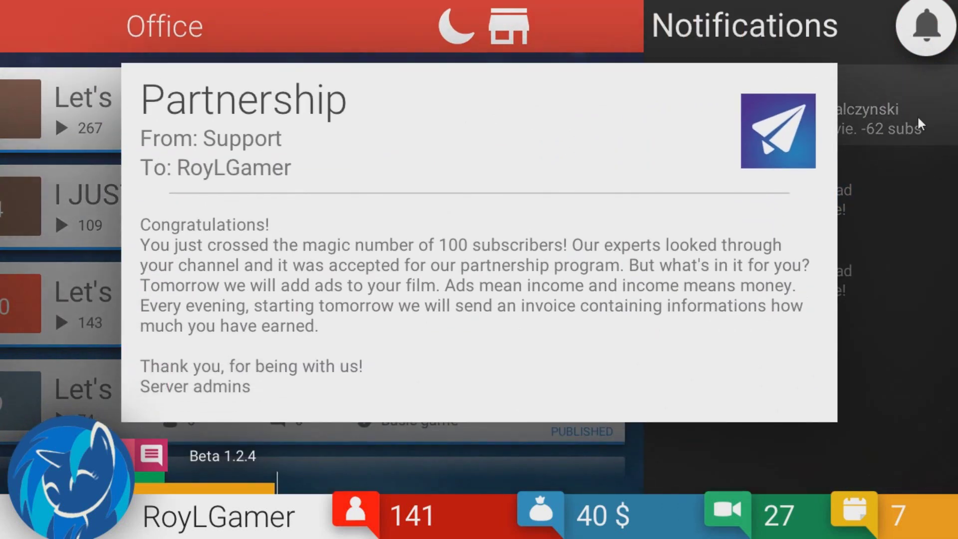
click(881, 118)
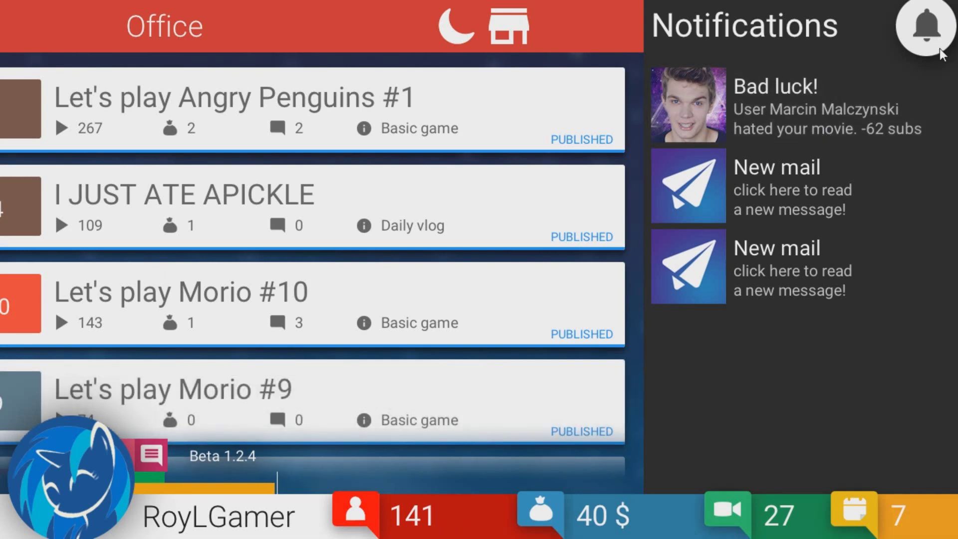
click(925, 27)
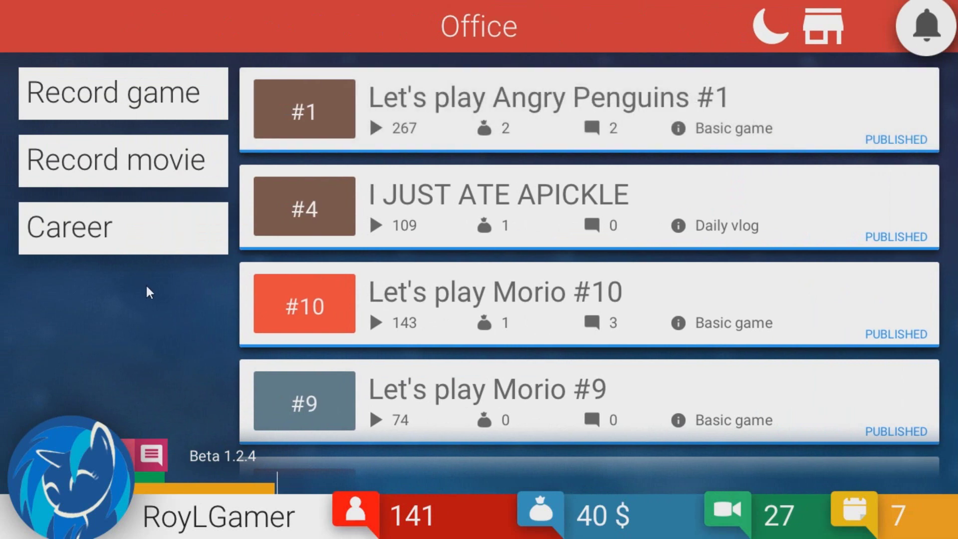
click(647, 110)
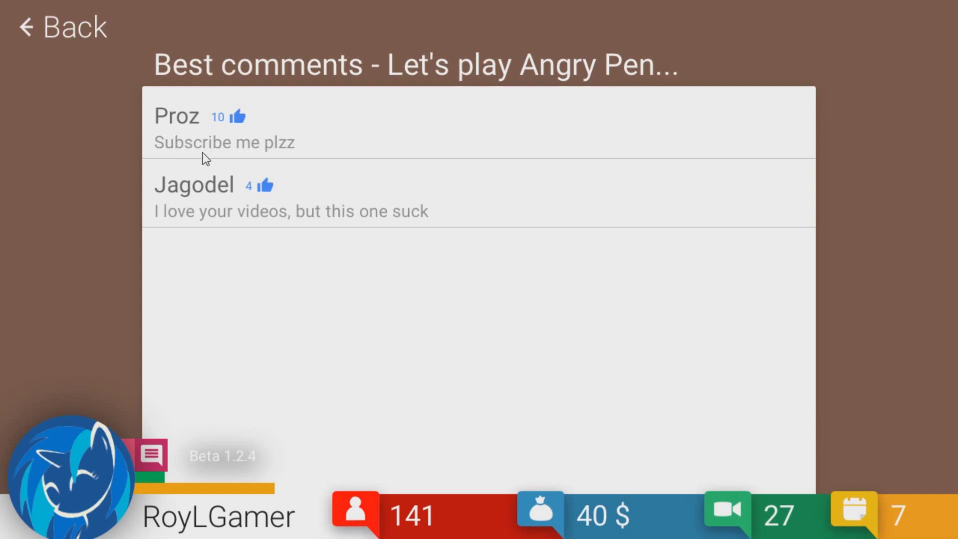
click(96, 41)
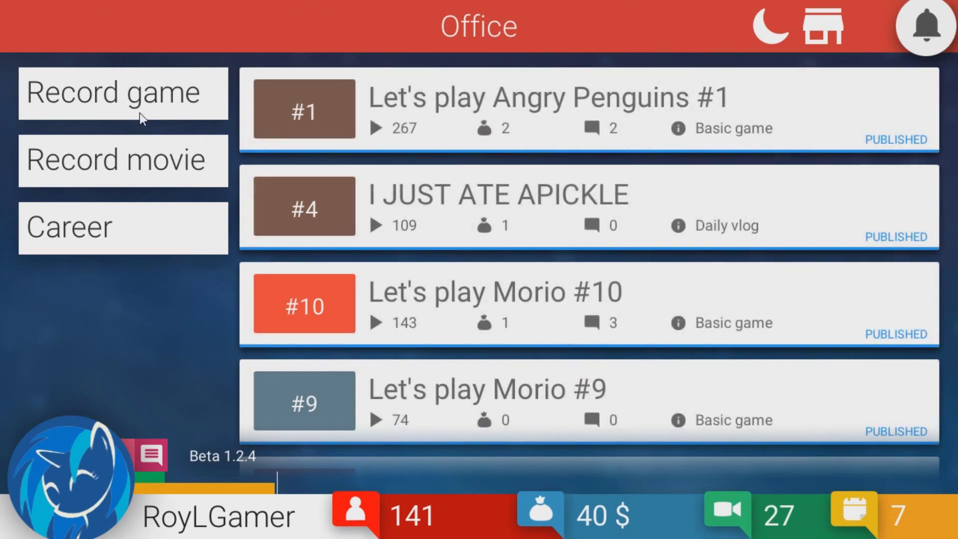
- Record Angry Penguins #2, attempt #3 without enough energy, and return to the office
click(140, 113)
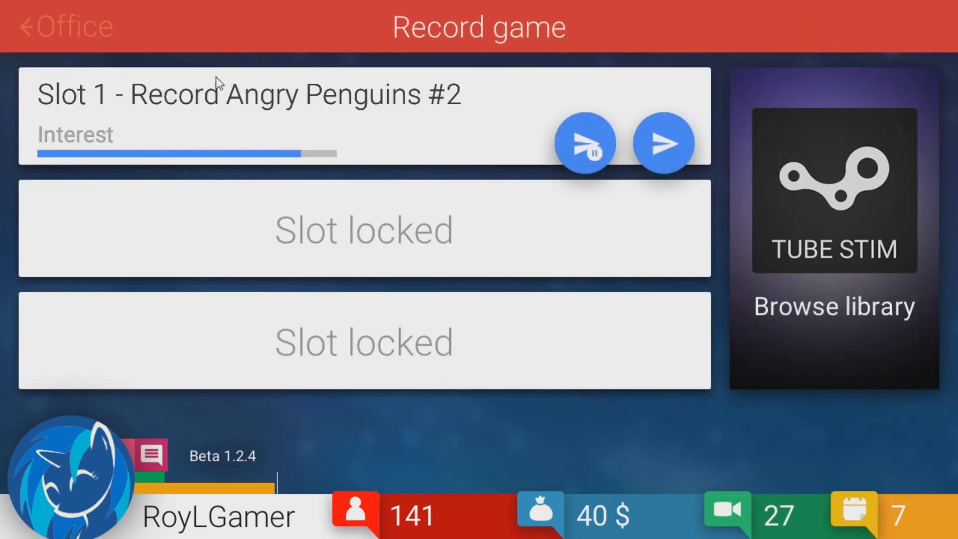
click(664, 143)
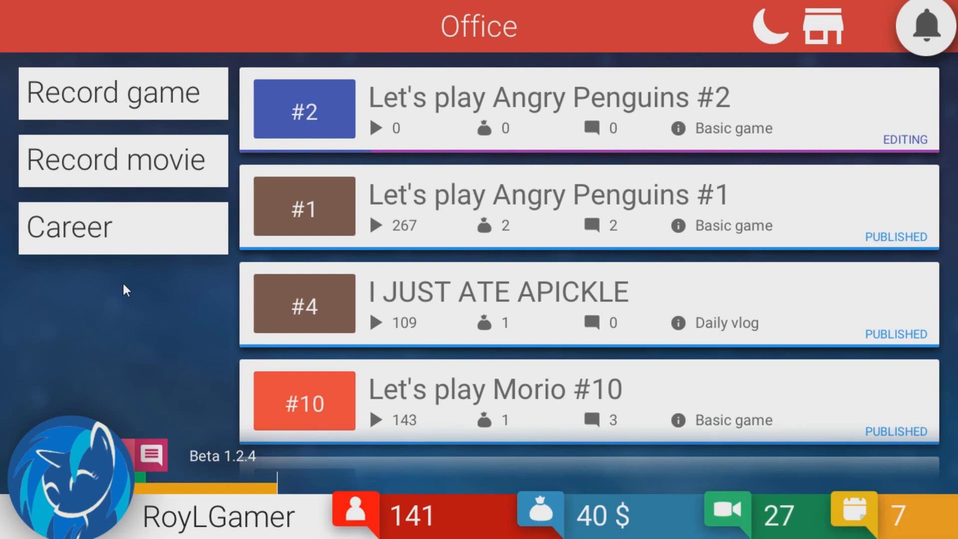
click(167, 109)
click(664, 143)
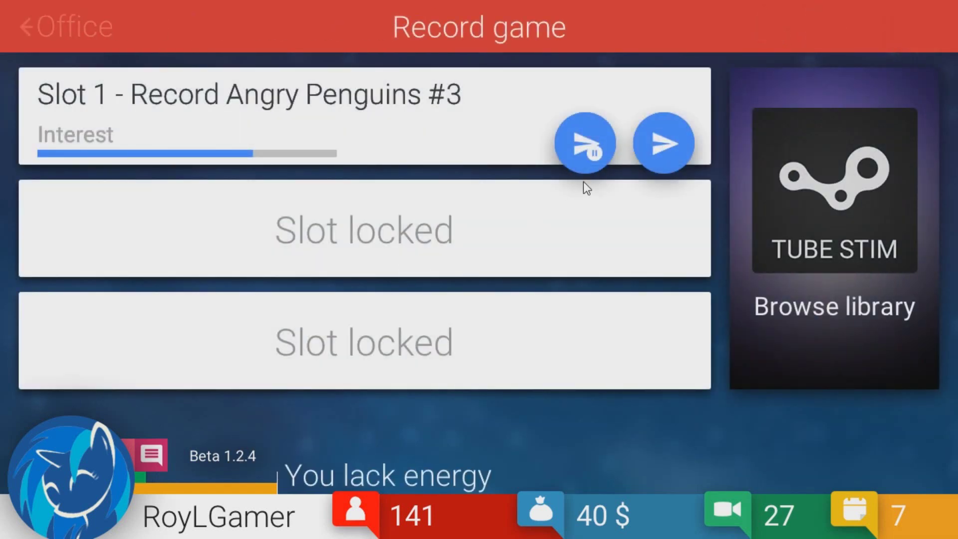
click(70, 40)
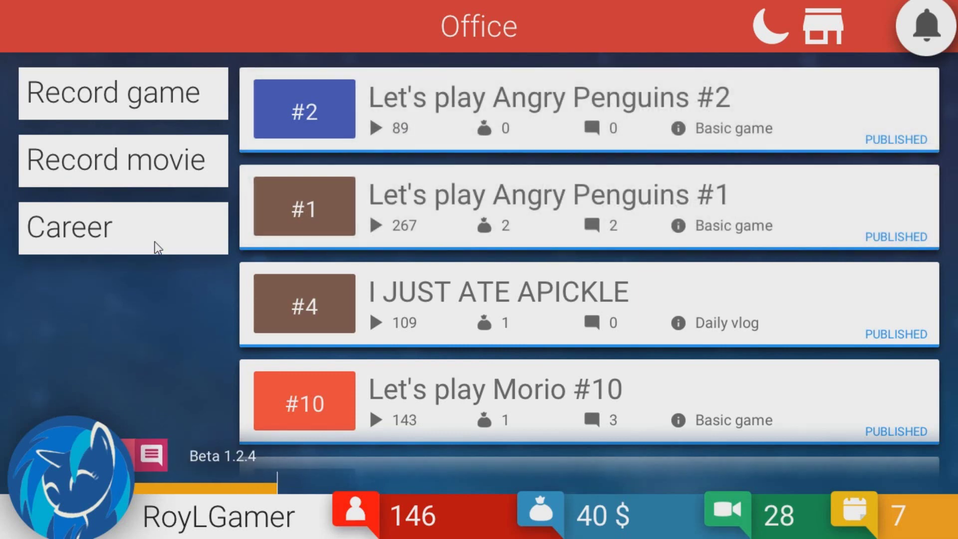
click(154, 241)
click(86, 232)
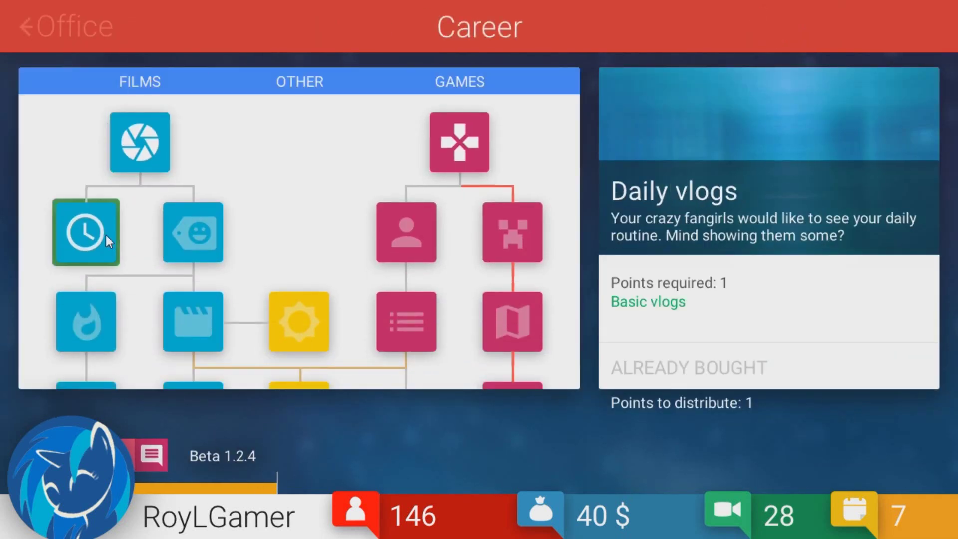
click(193, 232)
click(193, 322)
click(202, 236)
click(412, 240)
click(442, 147)
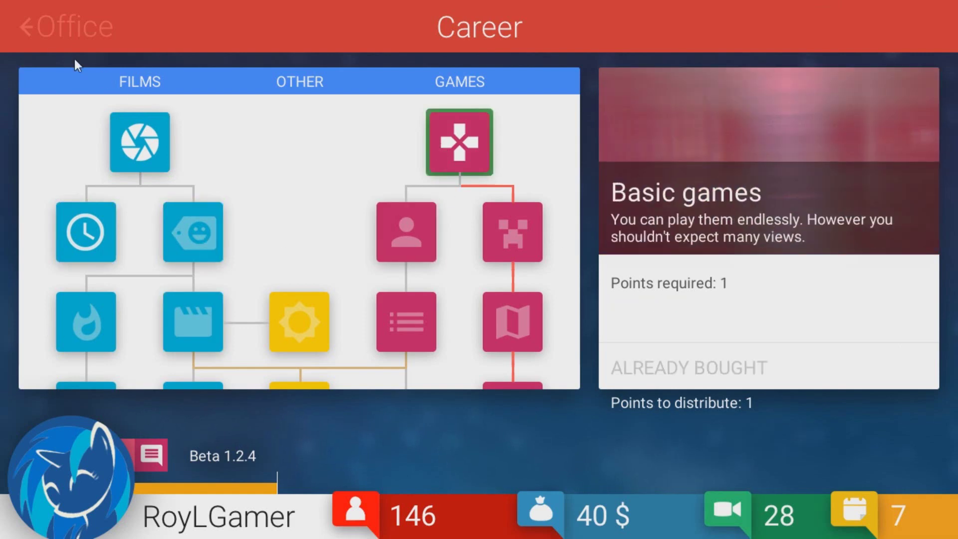
click(28, 32)
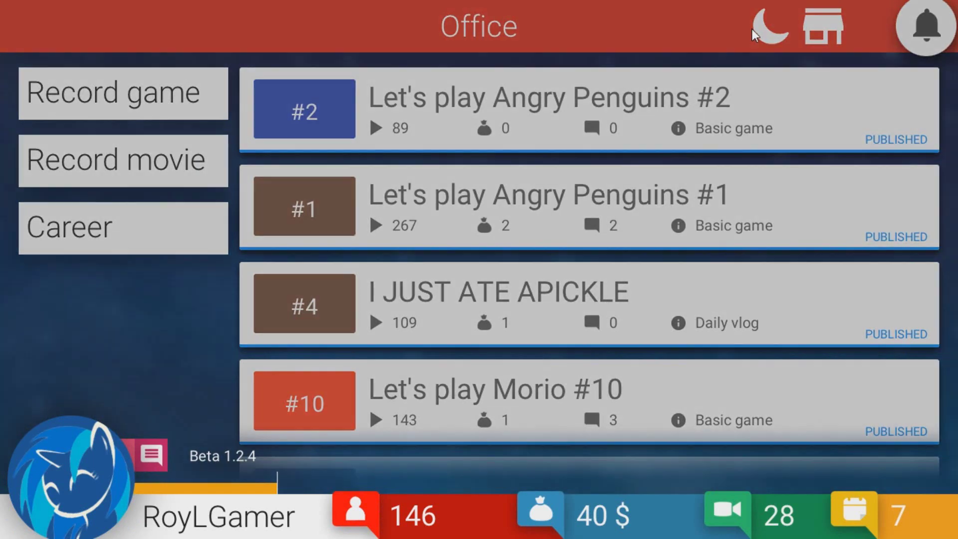
- Sleep to end day 7 and dismiss its summary to begin day 8
click(764, 30)
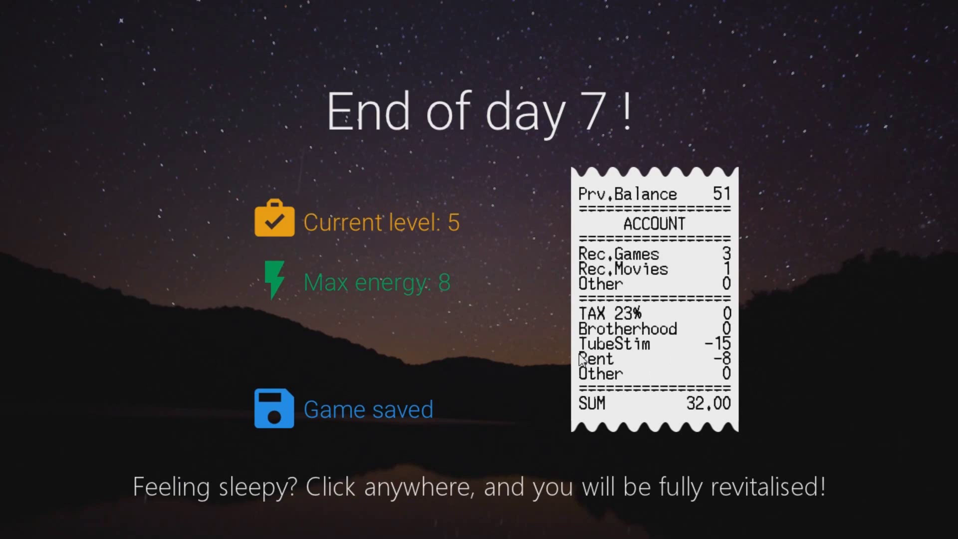
click(634, 451)
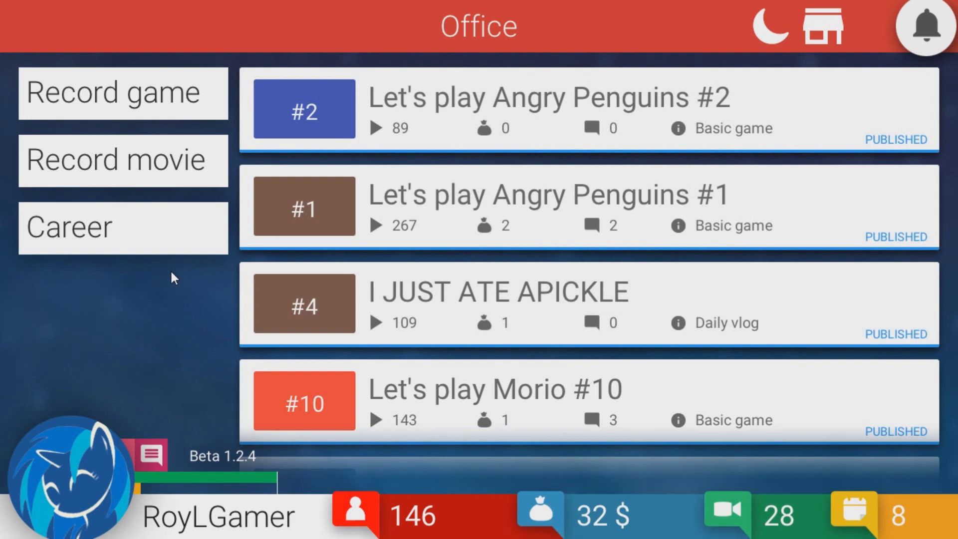
- Record Angry Penguins #3 and a daily vlog titled 'ANGRY PENGUINS ATE MY ASS'
click(97, 92)
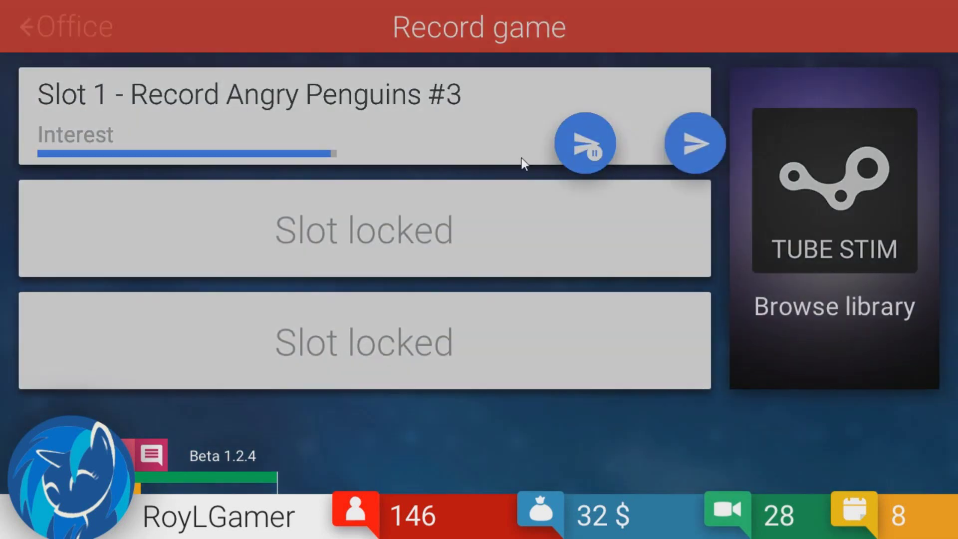
key(Escape)
click(119, 161)
click(537, 283)
click(486, 247)
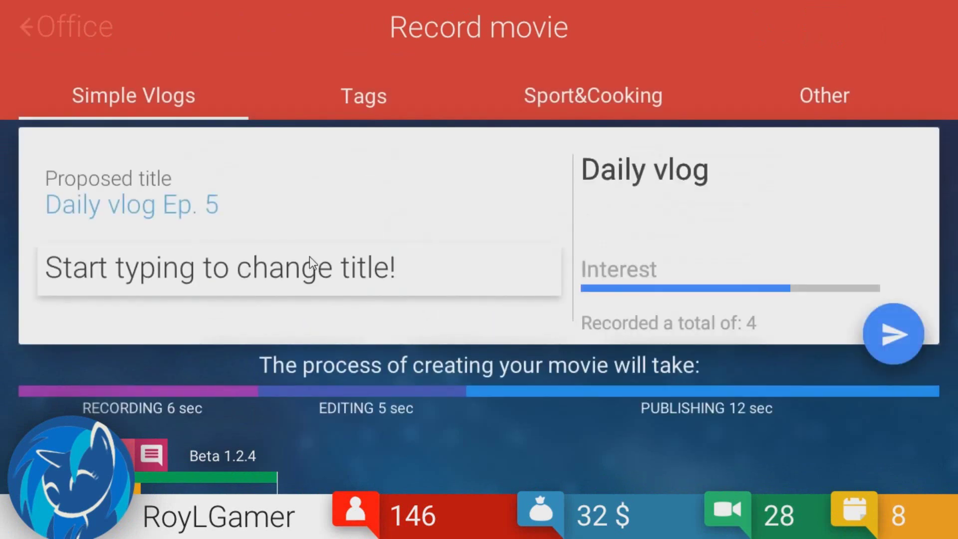
text(ANGRY PENGUINS ATE MY ASS)
click(887, 338)
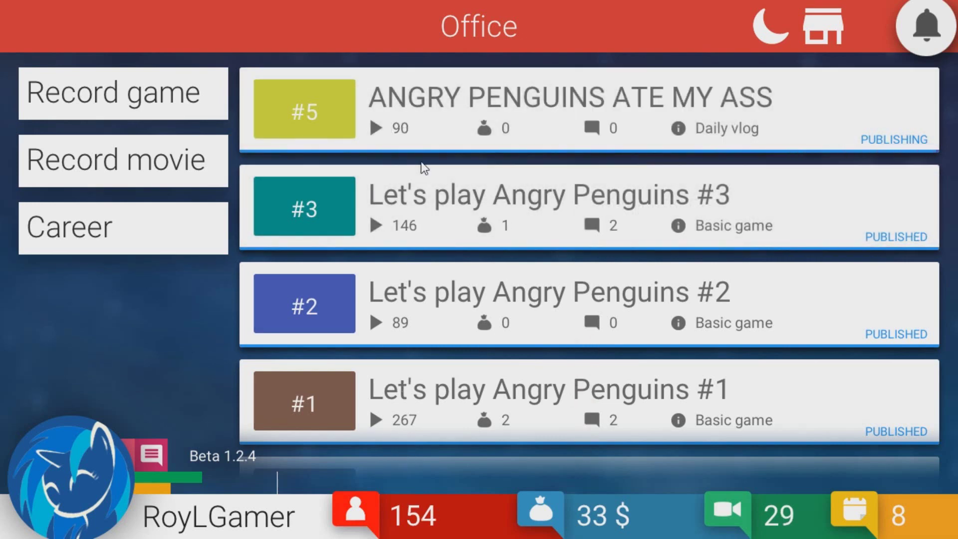
mouse_move(589, 111)
mouse_move(503, 120)
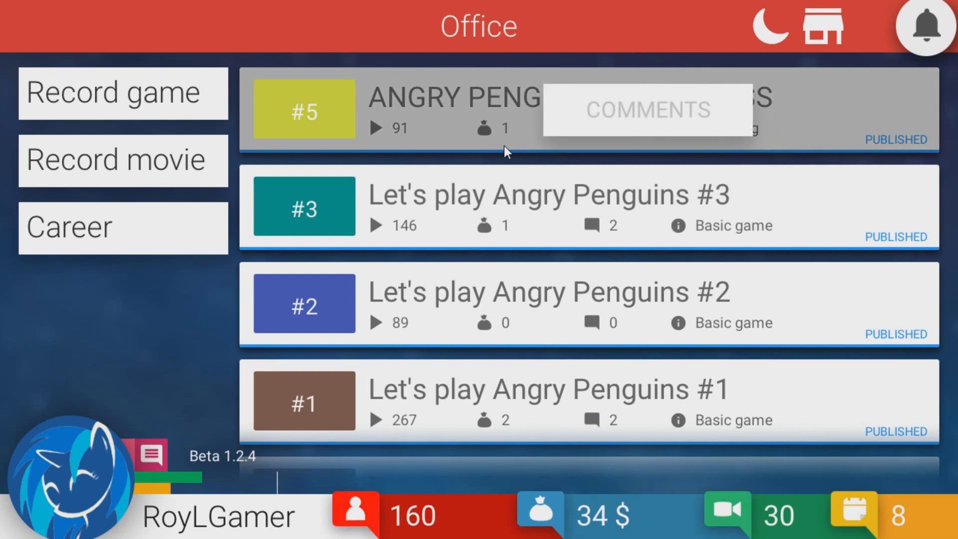
click(644, 208)
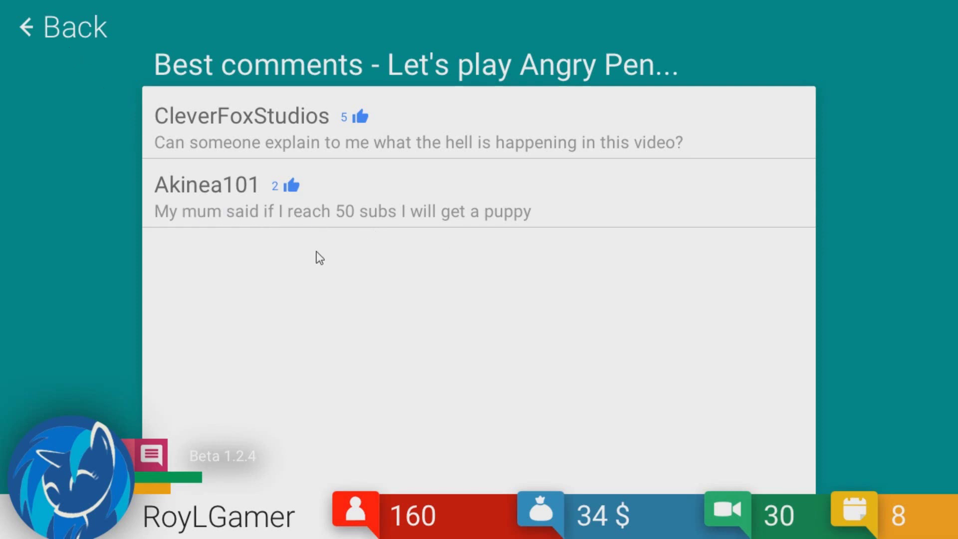
click(54, 38)
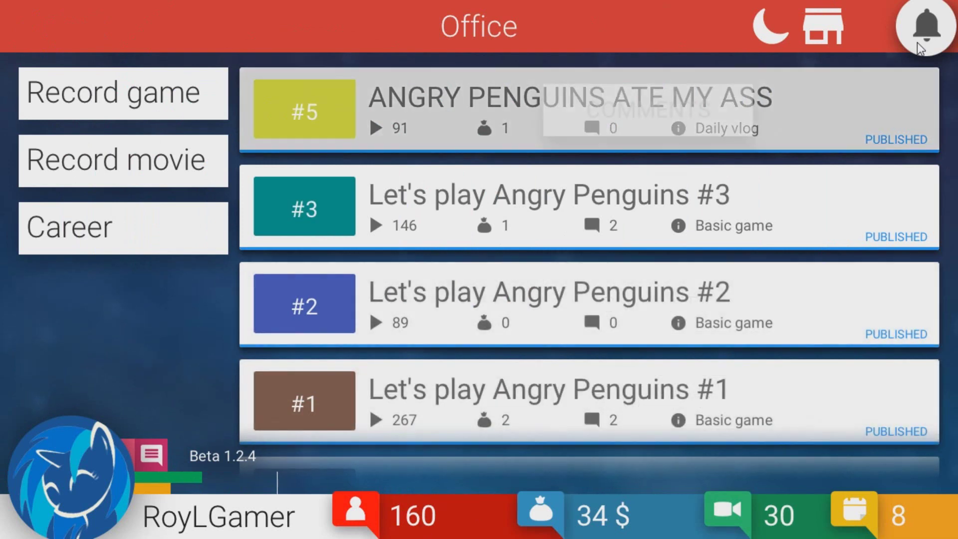
click(920, 30)
click(921, 29)
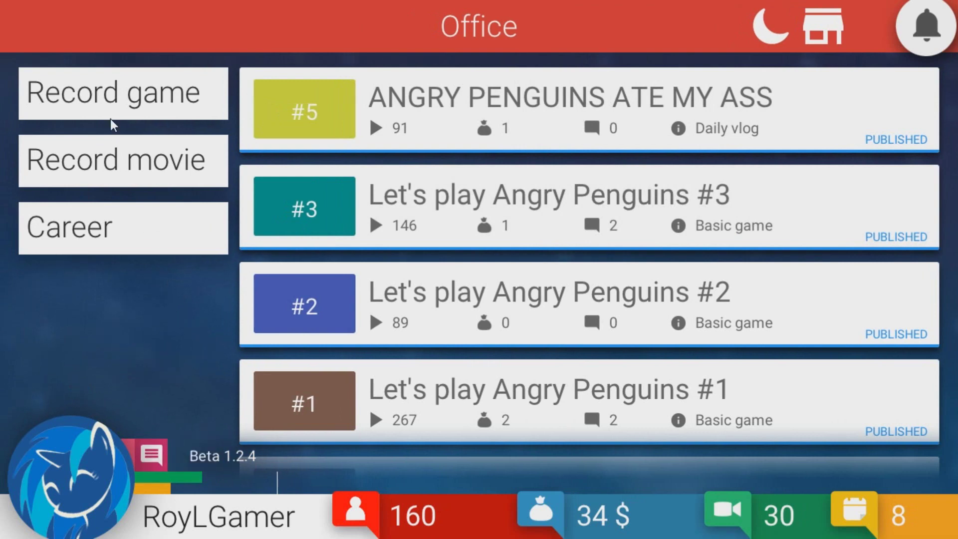
- Record the basic vlog 'About vector doggy' and the let's-play Angry Penguins #4
click(112, 159)
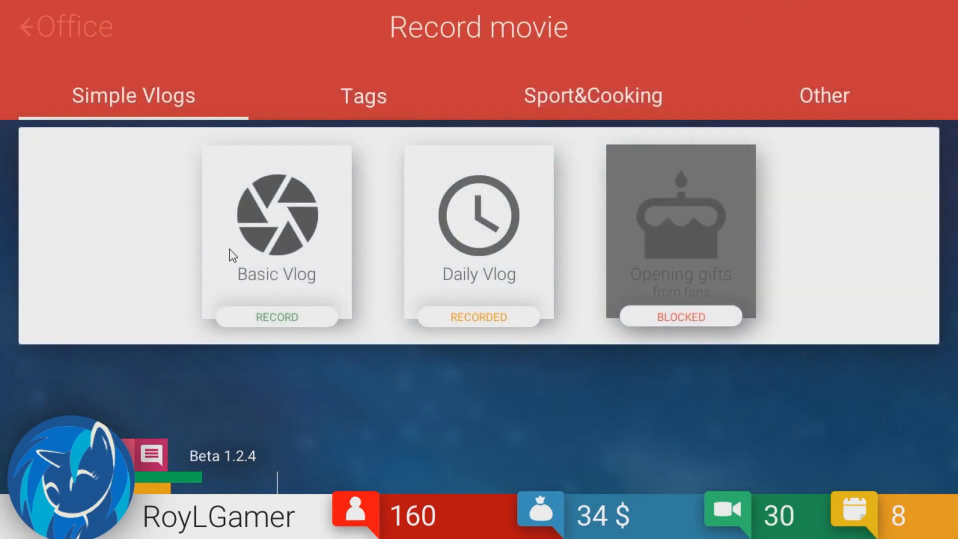
click(249, 249)
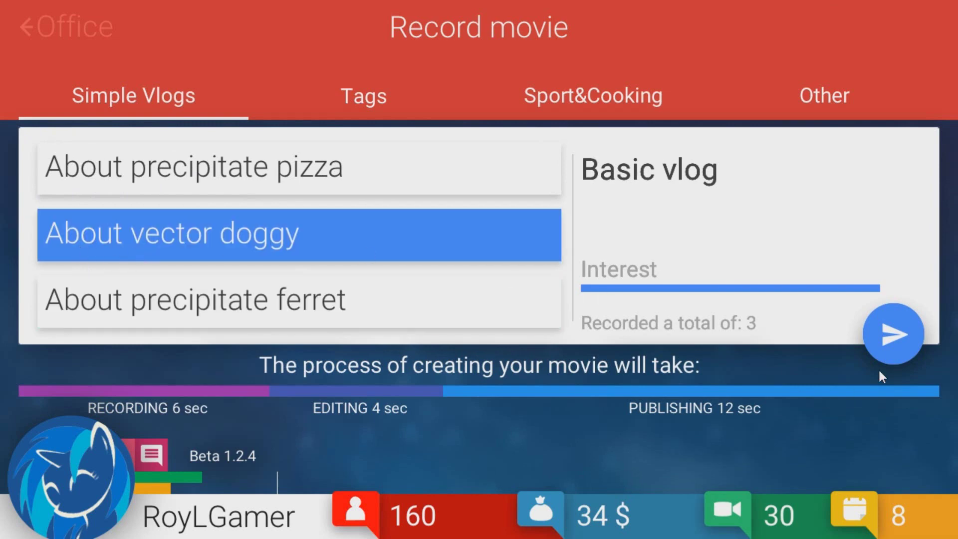
click(893, 333)
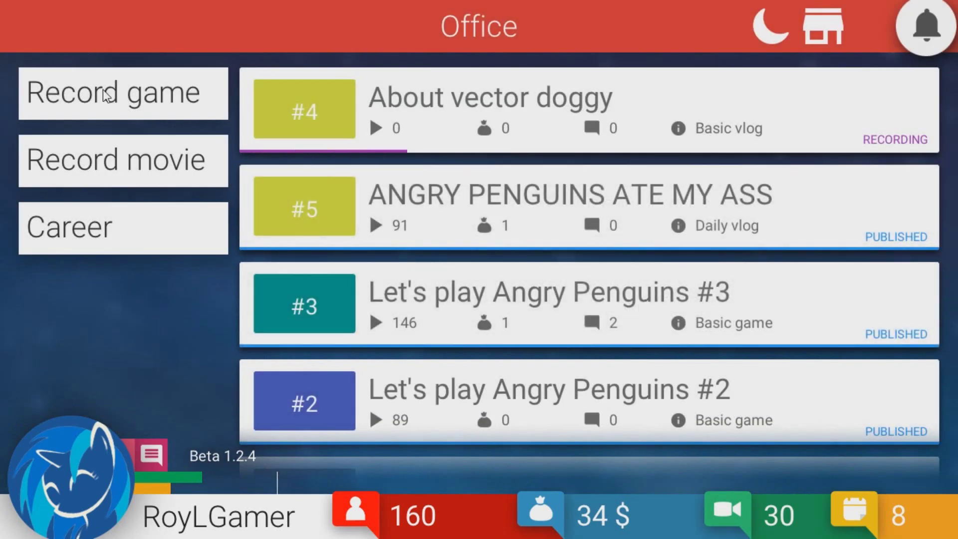
click(109, 96)
click(700, 142)
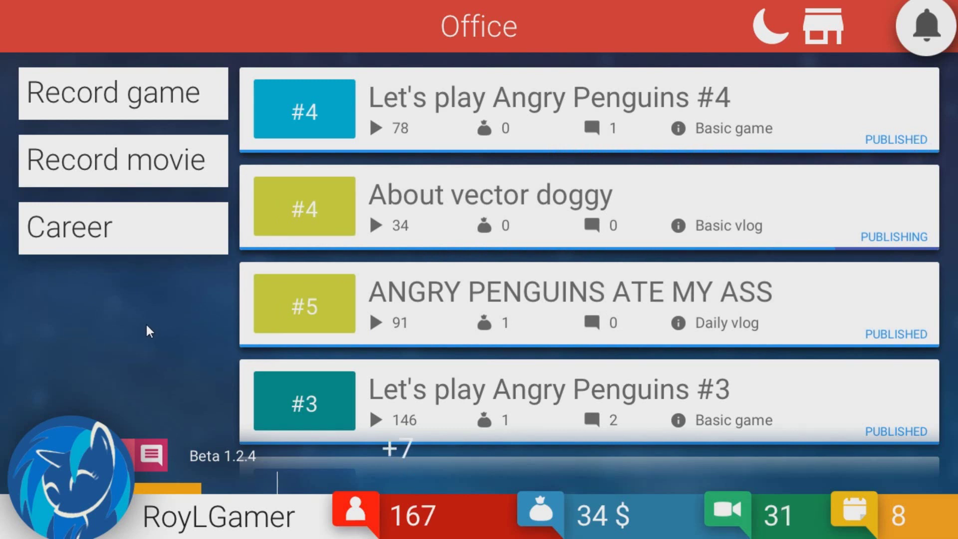
- Read the comments on Angry Penguins #4, then sleep through day 8 into day 9
mouse_move(588, 304)
click(629, 90)
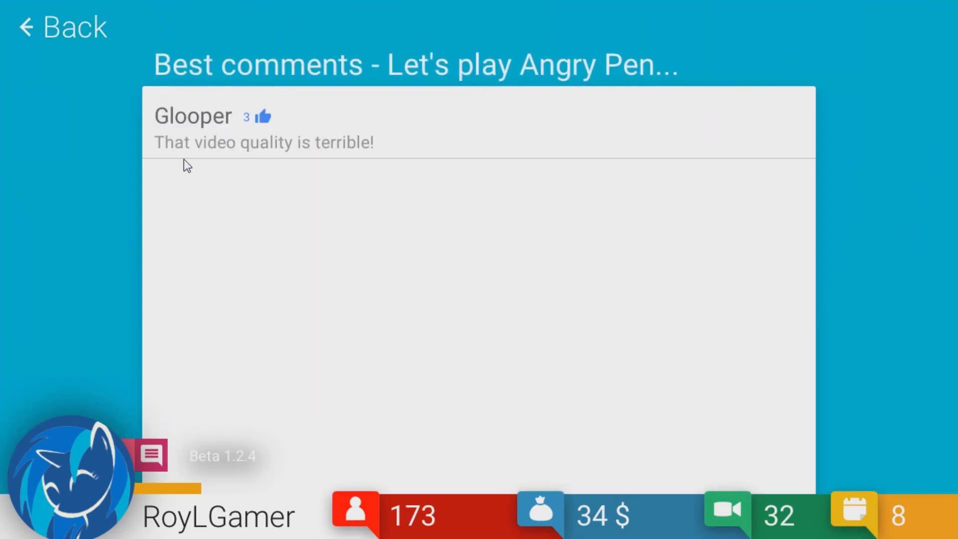
click(68, 28)
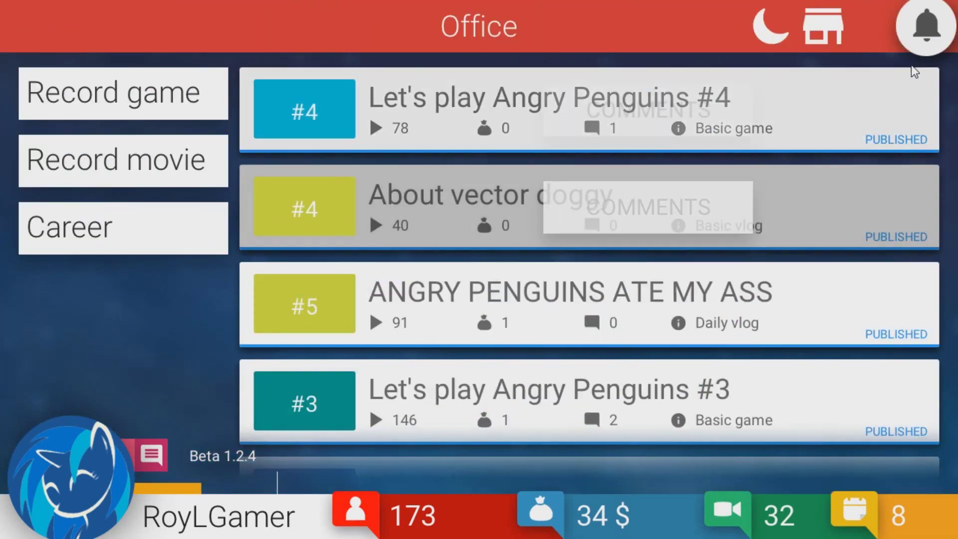
click(770, 27)
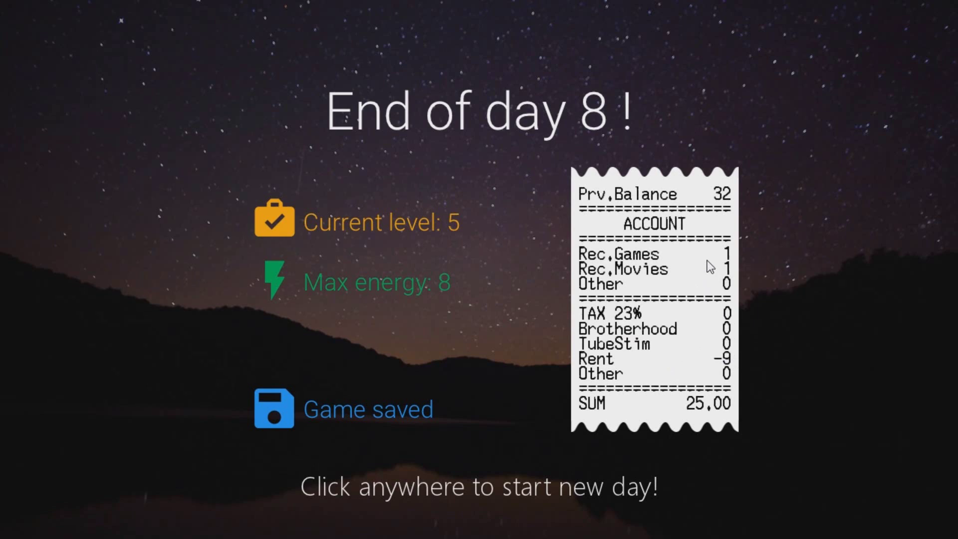
click(522, 499)
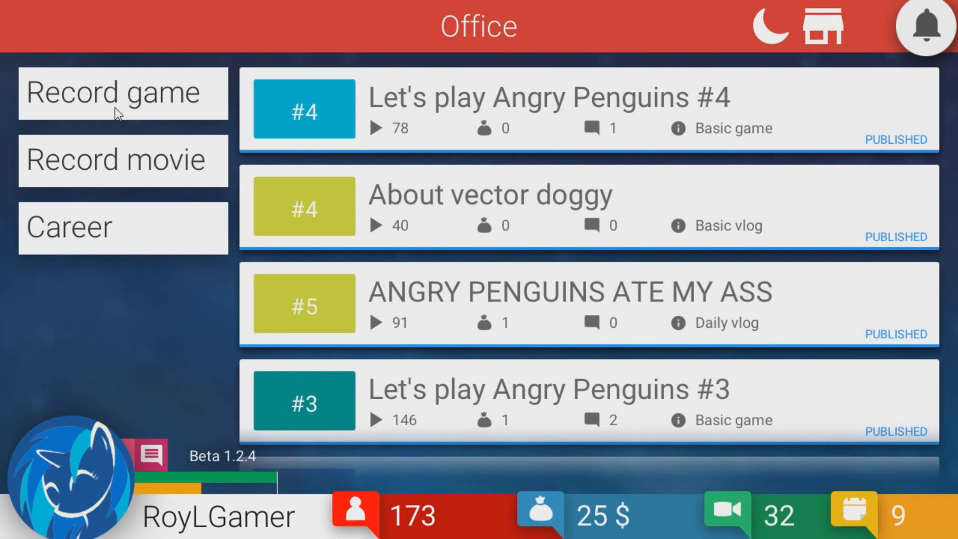
click(125, 153)
- Record the daily vlog 'PEWDIEPIE IS HERE!' and the let's-play Angry Penguins #5
click(496, 242)
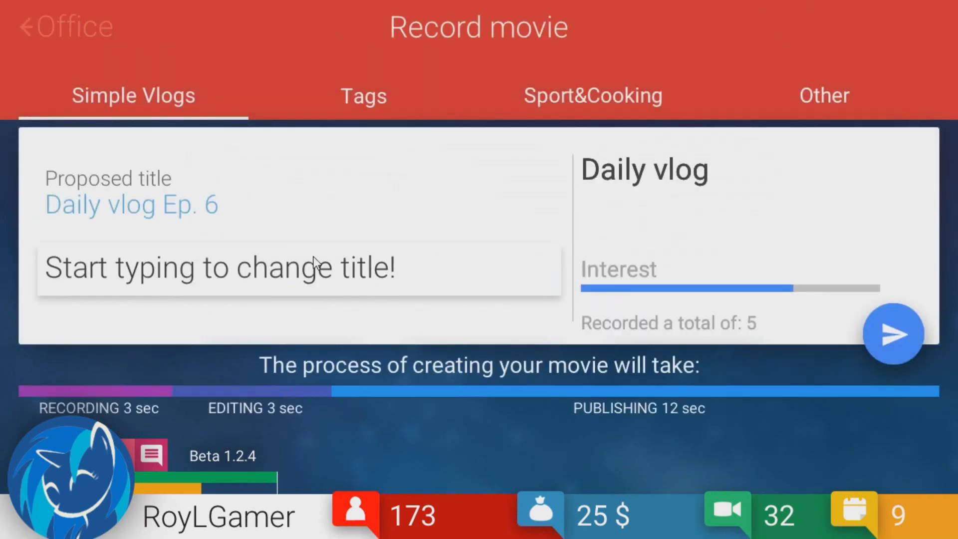
text(EWDIEPIE)
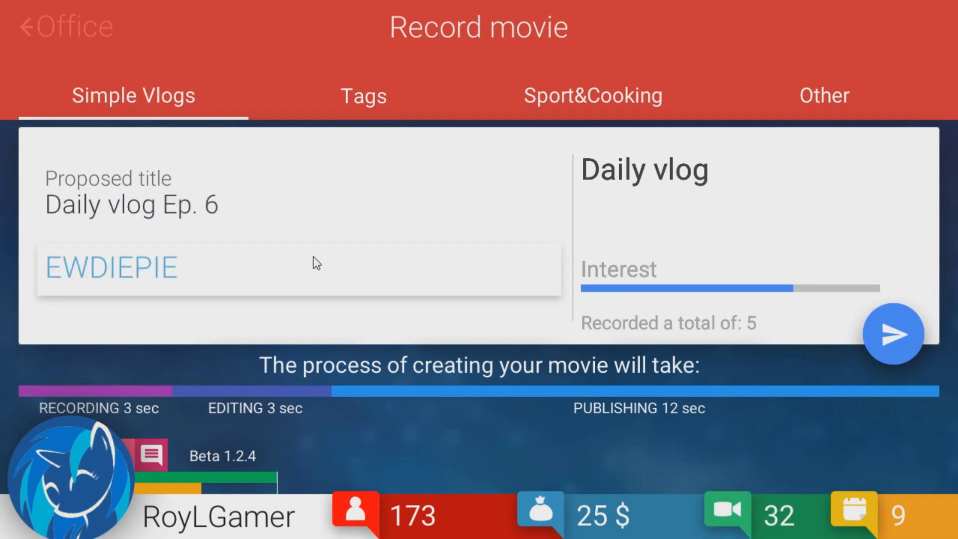
key(BackSpace)
key(BackSpace)
key(BackSpace)
text(PEWDIEPIE IS HERE!)
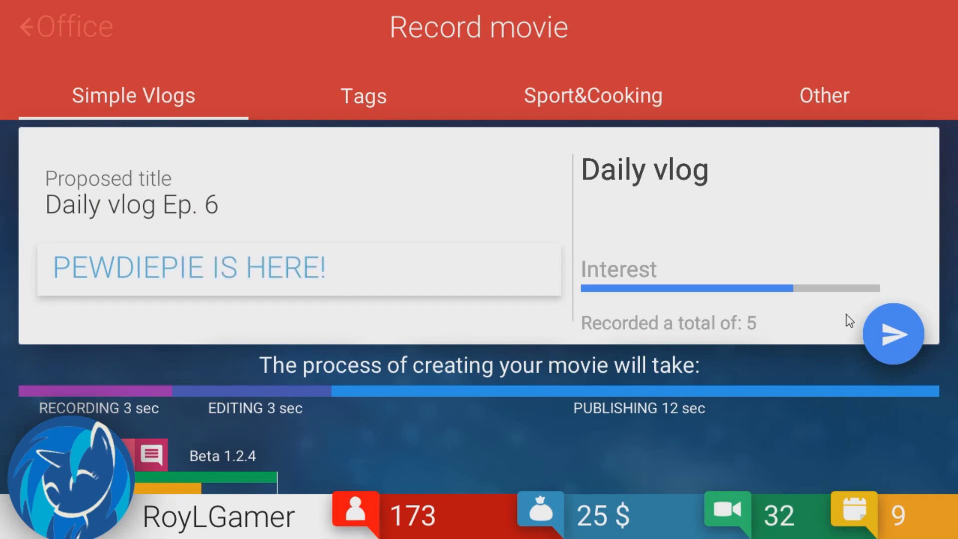
click(894, 333)
click(90, 105)
click(663, 141)
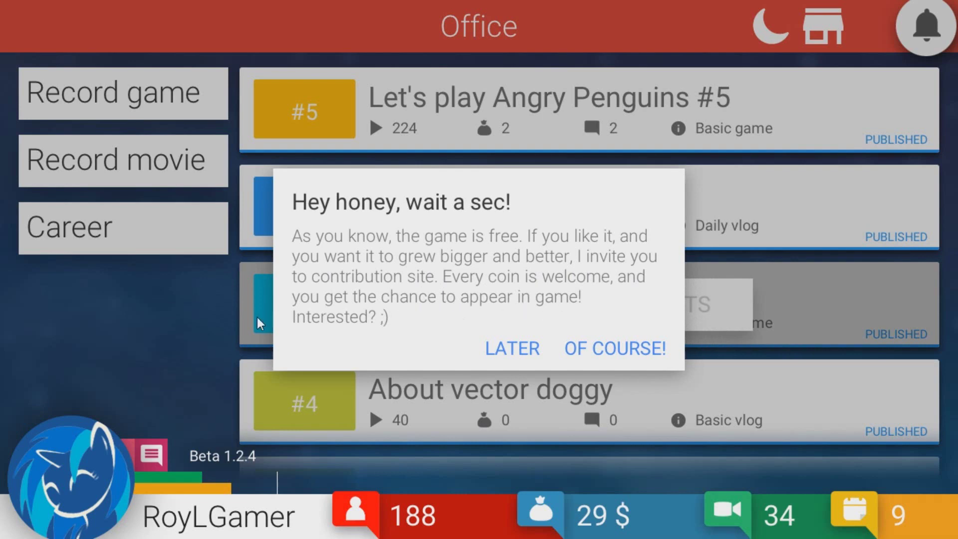
- Dismiss the contribution request and read the comments on Angry Penguins #5
click(512, 348)
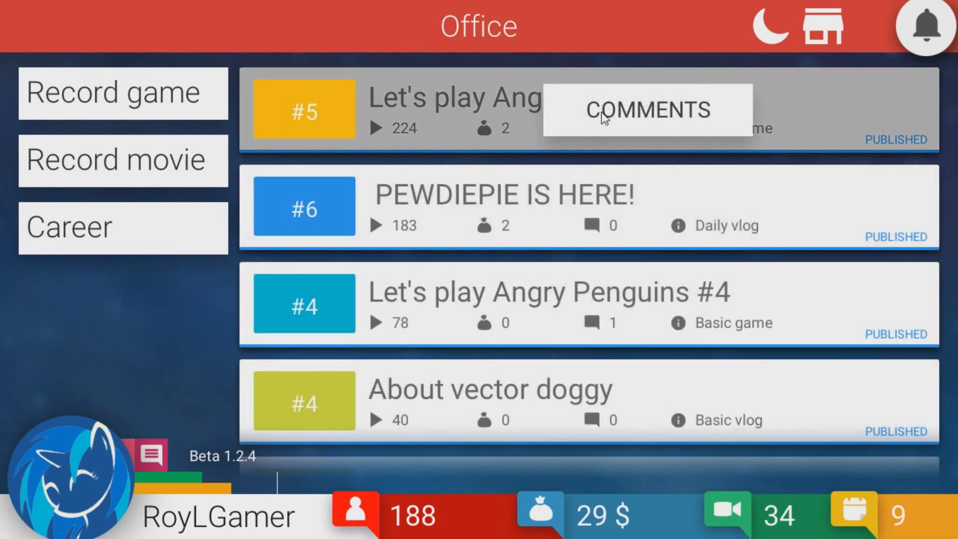
click(606, 117)
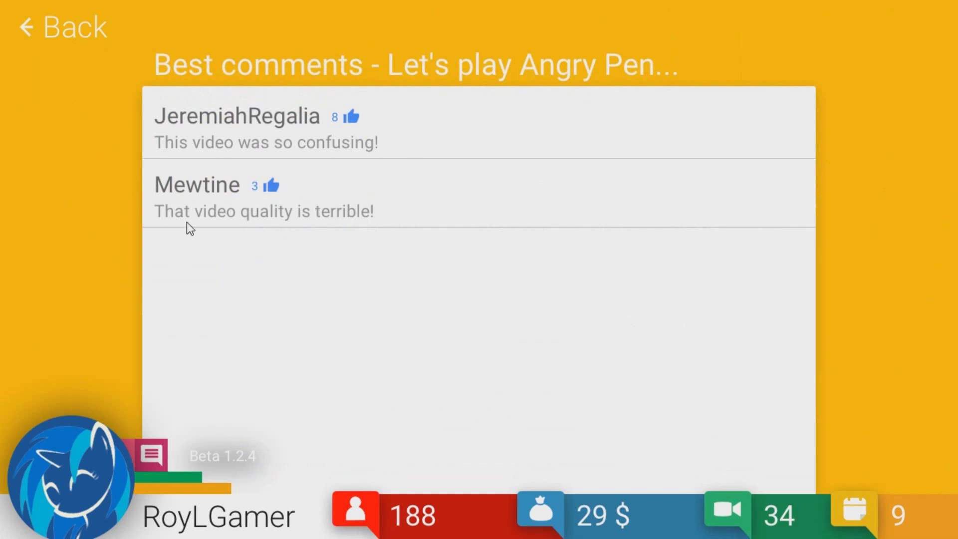
click(75, 28)
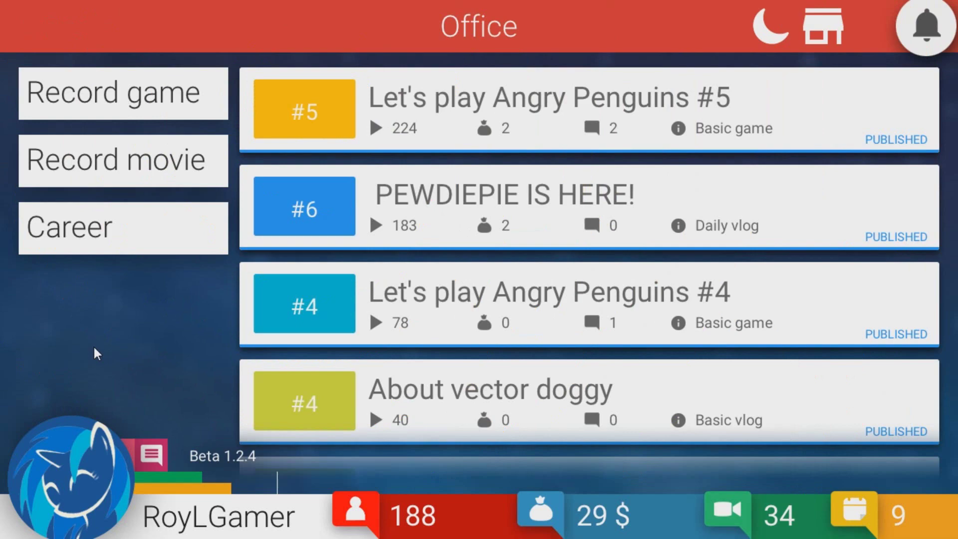
- Record Angry Penguins #6 and #7, then return to the office when energy runs out
click(122, 77)
click(667, 143)
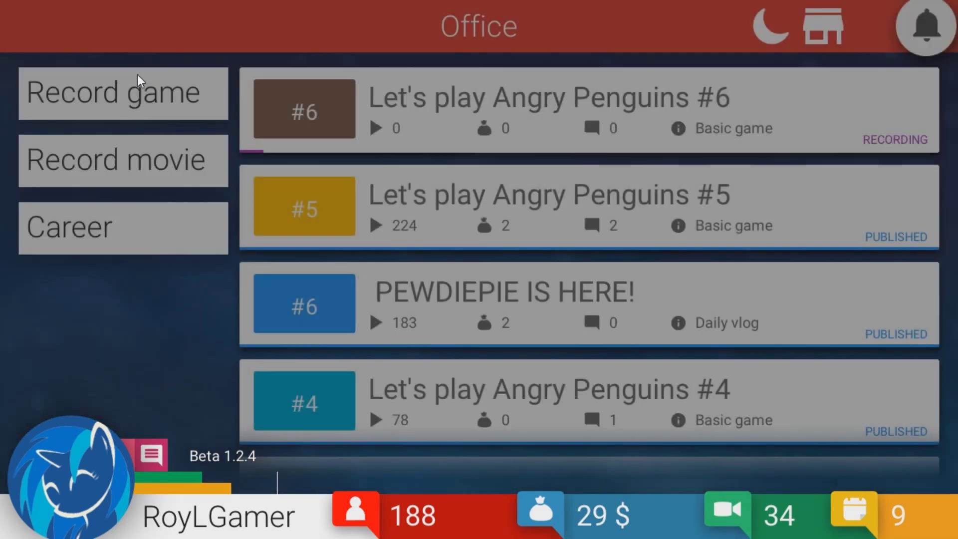
click(137, 79)
click(664, 143)
click(62, 90)
click(663, 143)
click(22, 25)
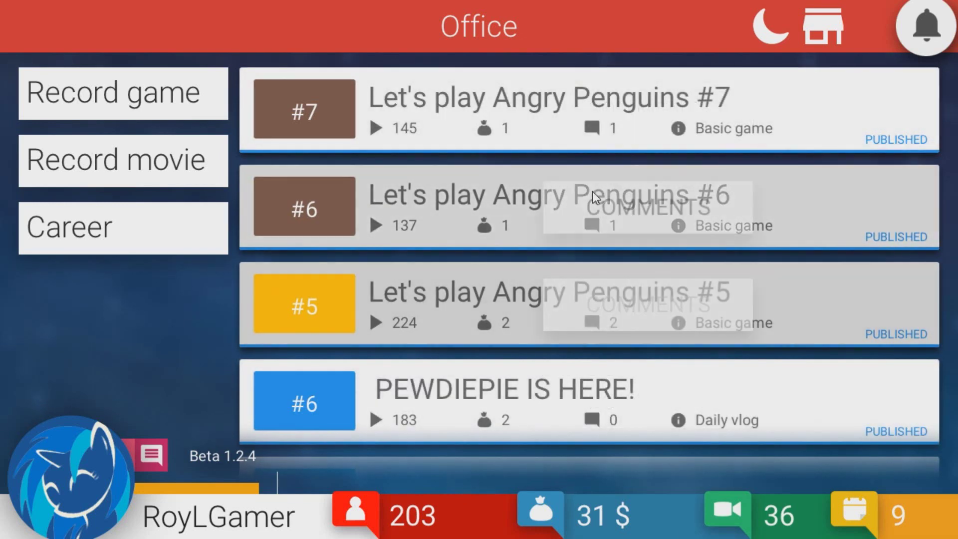
click(592, 206)
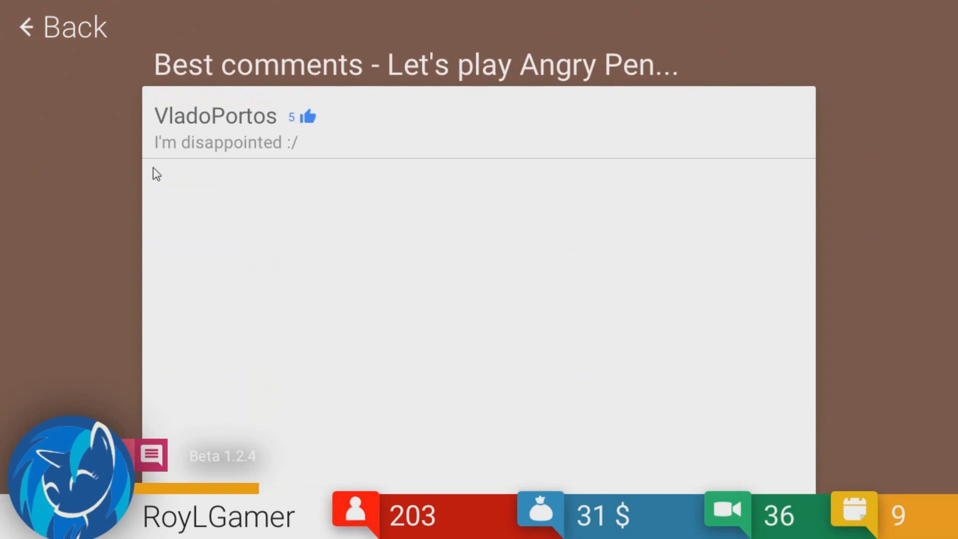
click(51, 29)
click(643, 105)
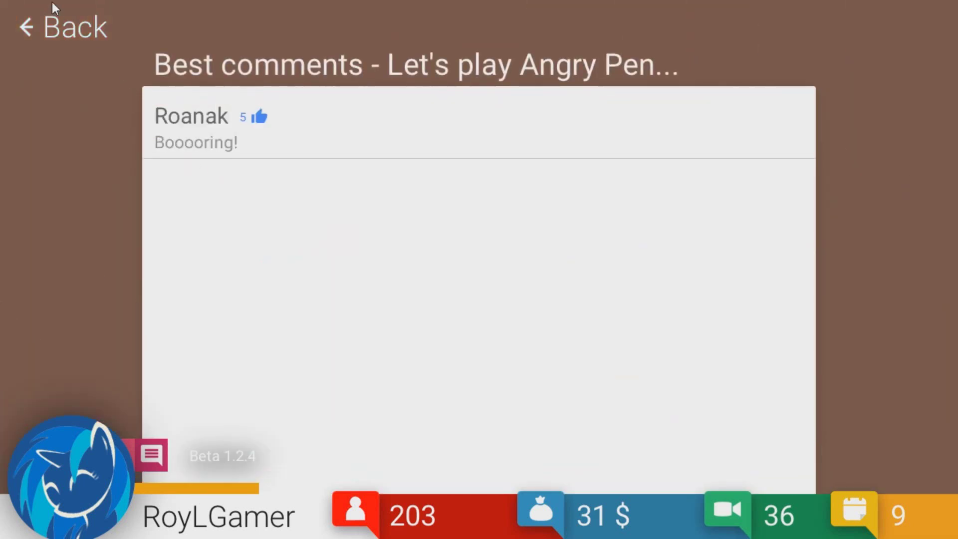
click(45, 30)
mouse_move(590, 110)
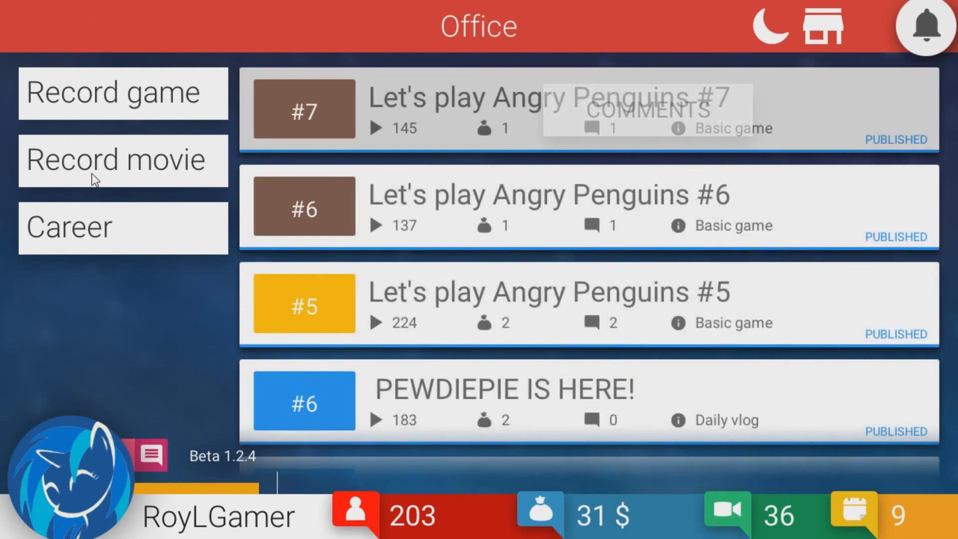
- Inspect the Record tags and Single player career skills, then end day 9
click(95, 225)
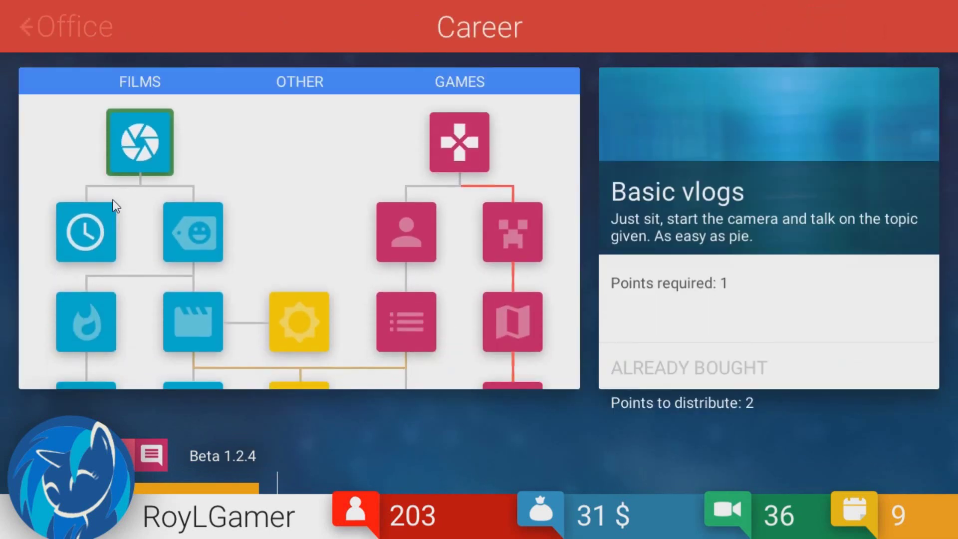
click(196, 238)
click(416, 237)
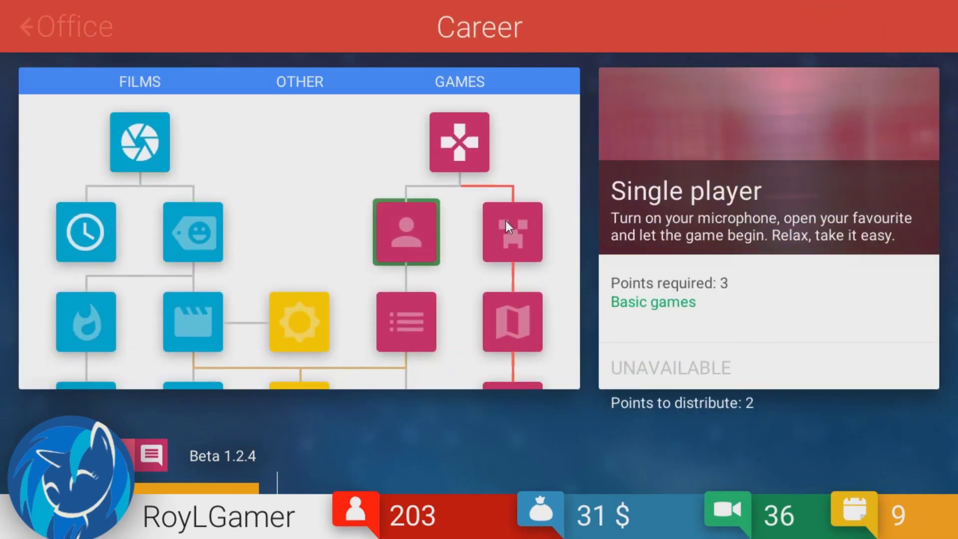
click(71, 28)
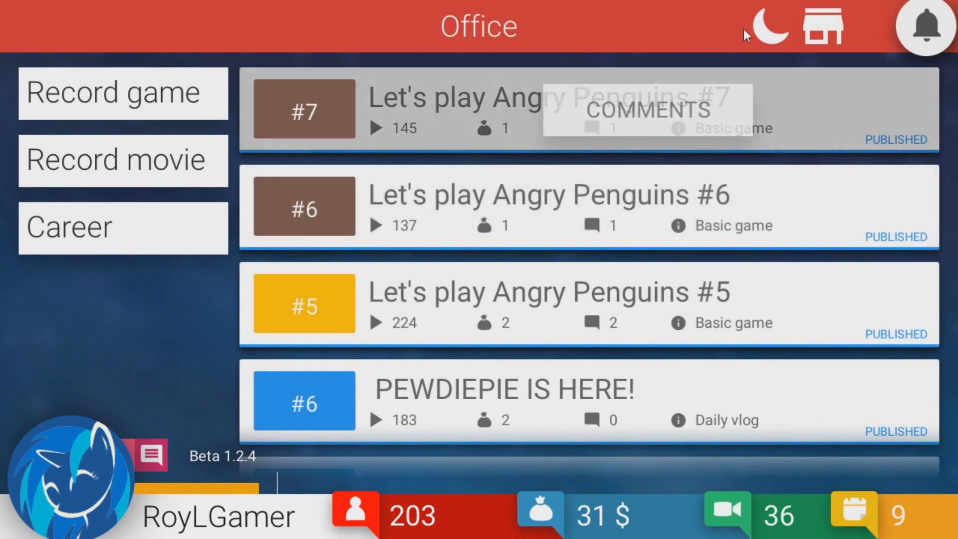
click(927, 26)
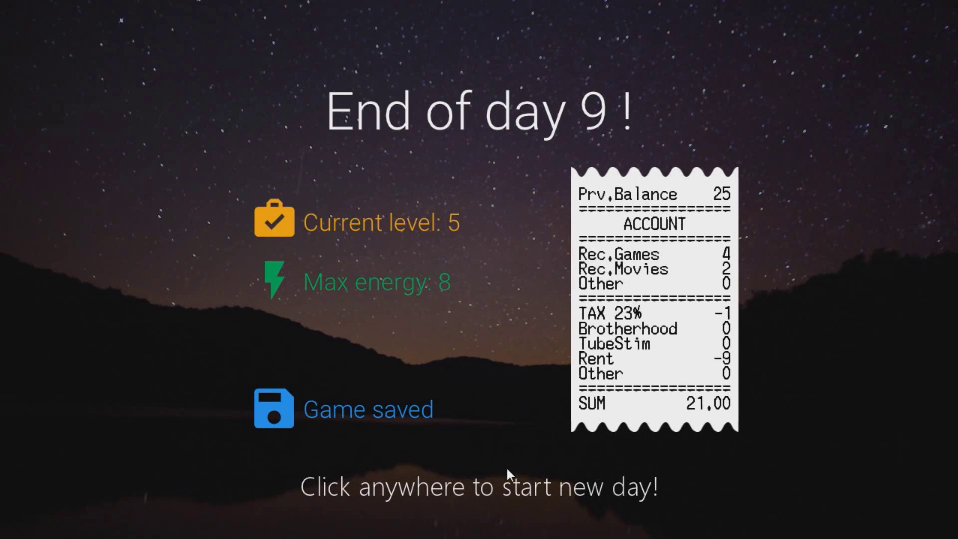
- Start day 10 and record a daily vlog titled 'ROYLGAMER FANFICTION'
click(606, 409)
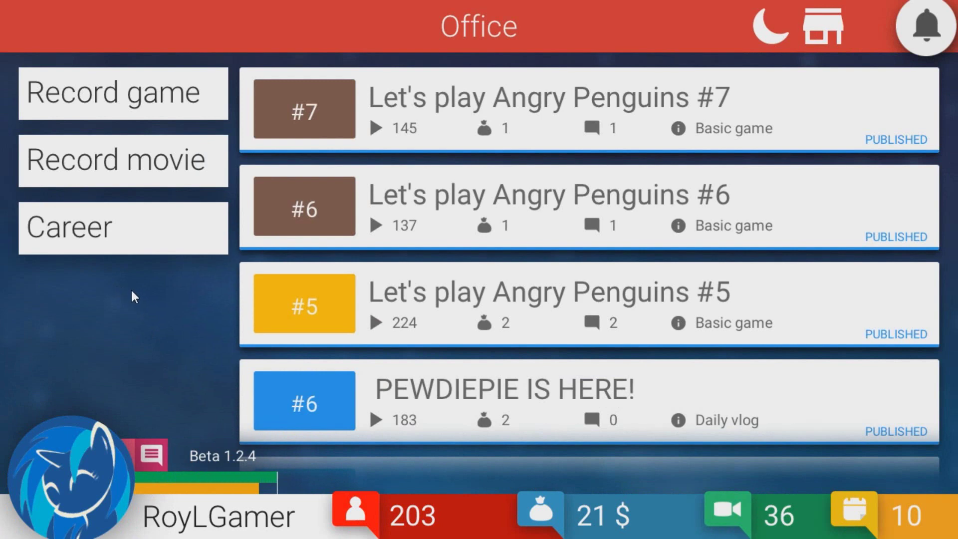
click(153, 168)
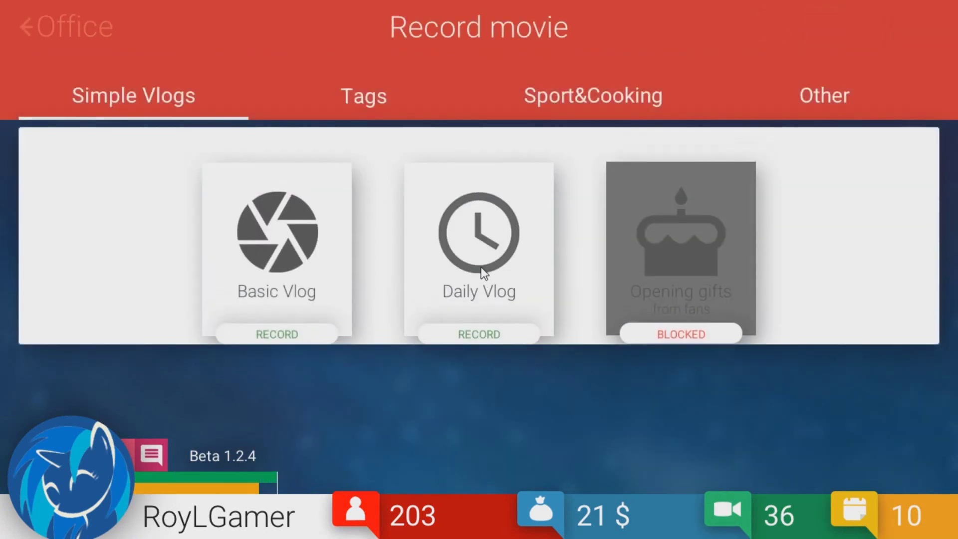
click(481, 267)
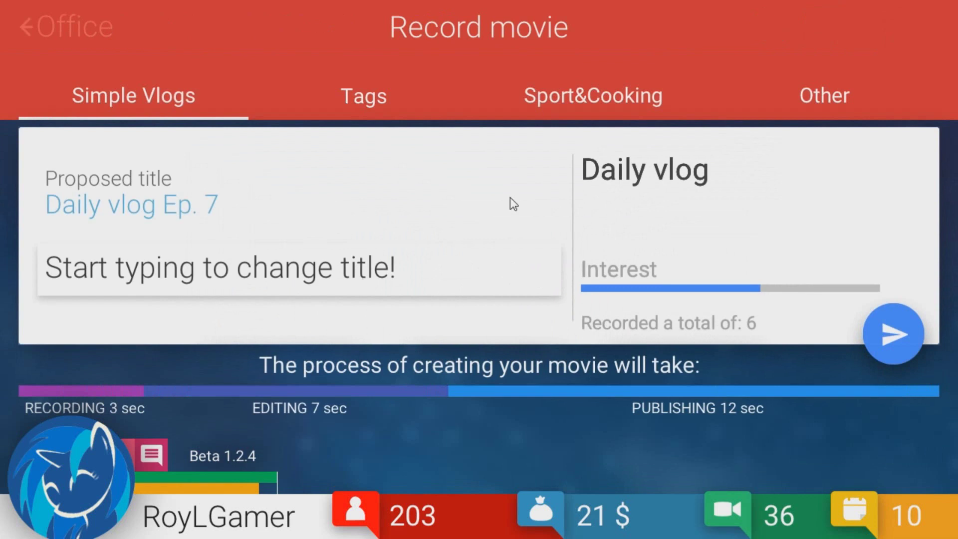
text(RO)
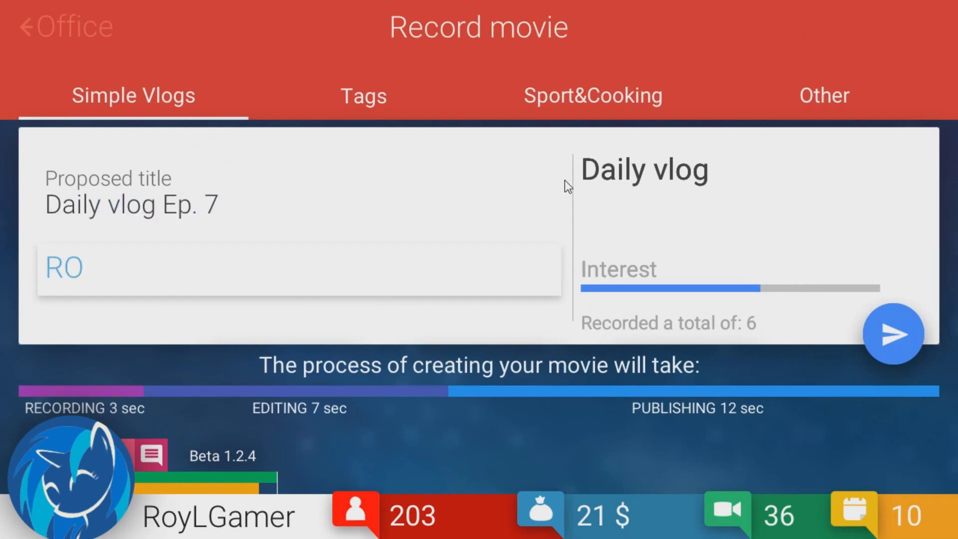
text(YLGAMER FANFICTION)
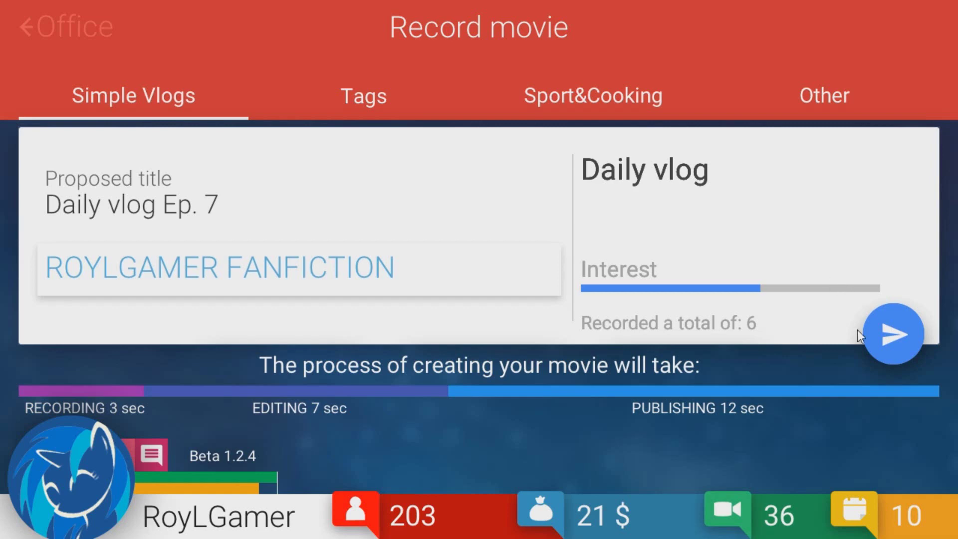
click(891, 333)
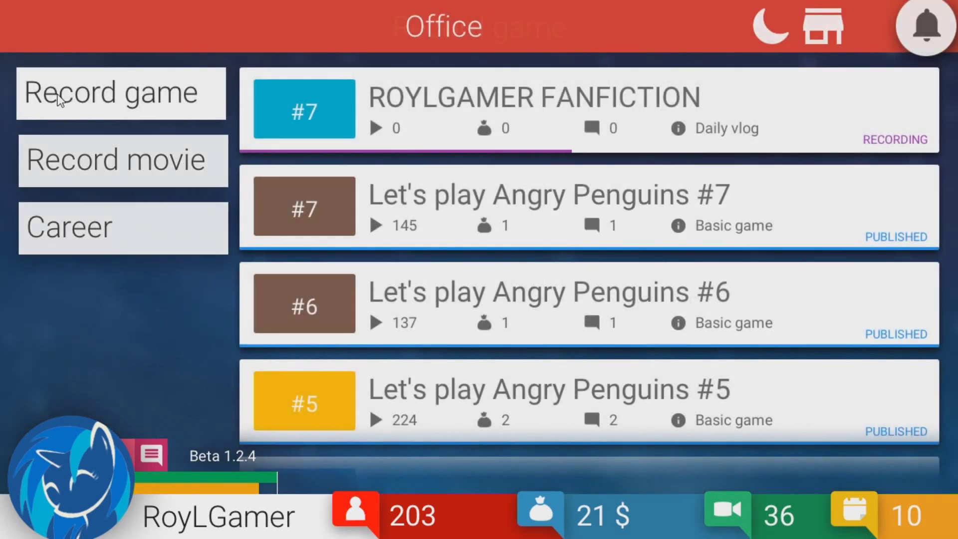
- Record Let's play Angry Penguins #8 from game Slot 1
click(161, 92)
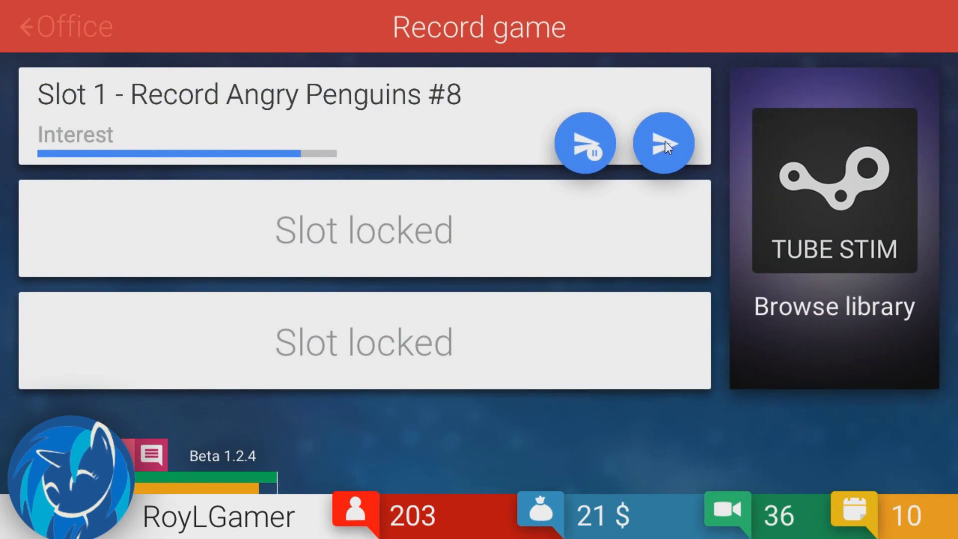
click(666, 141)
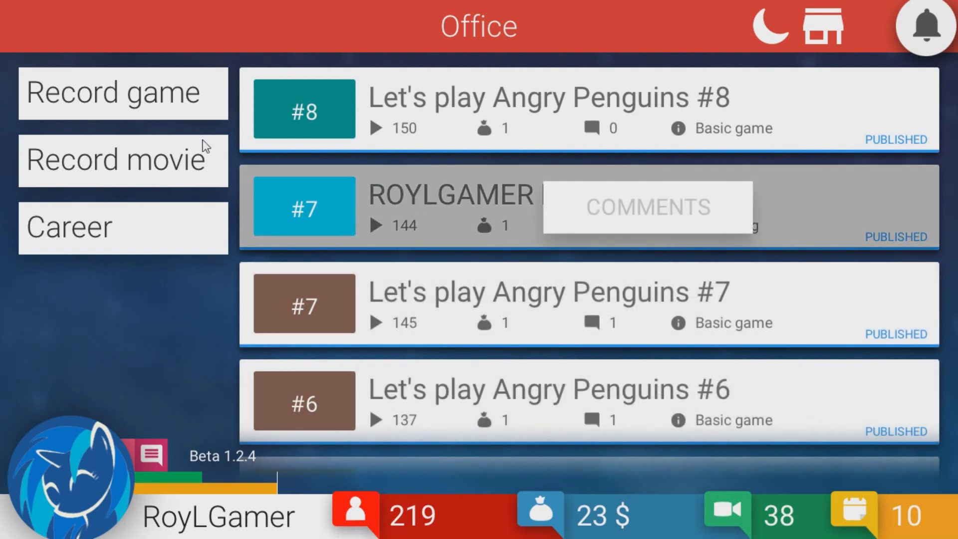
- Record the basic vlog 'About blue Jack', then Angry Penguins #9 from Slot 1
click(134, 160)
click(222, 214)
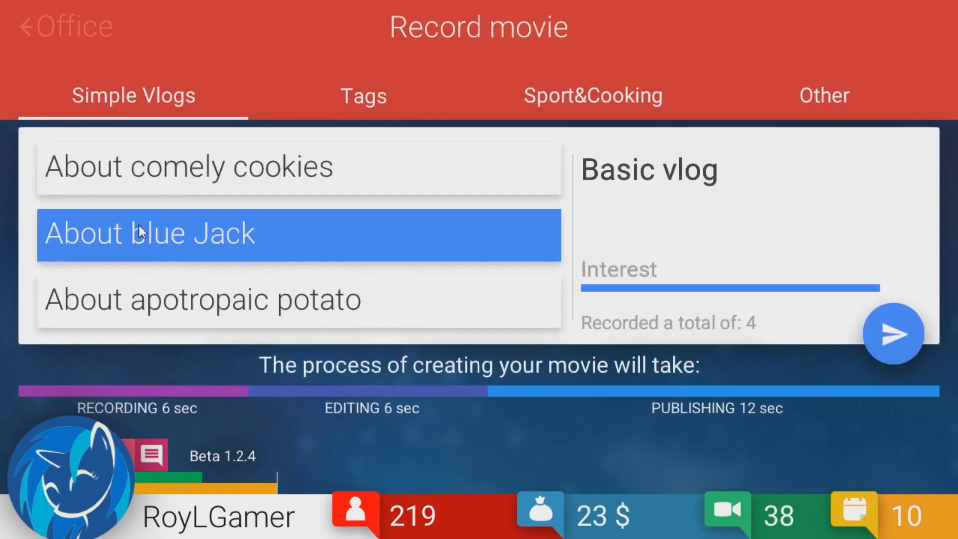
click(115, 172)
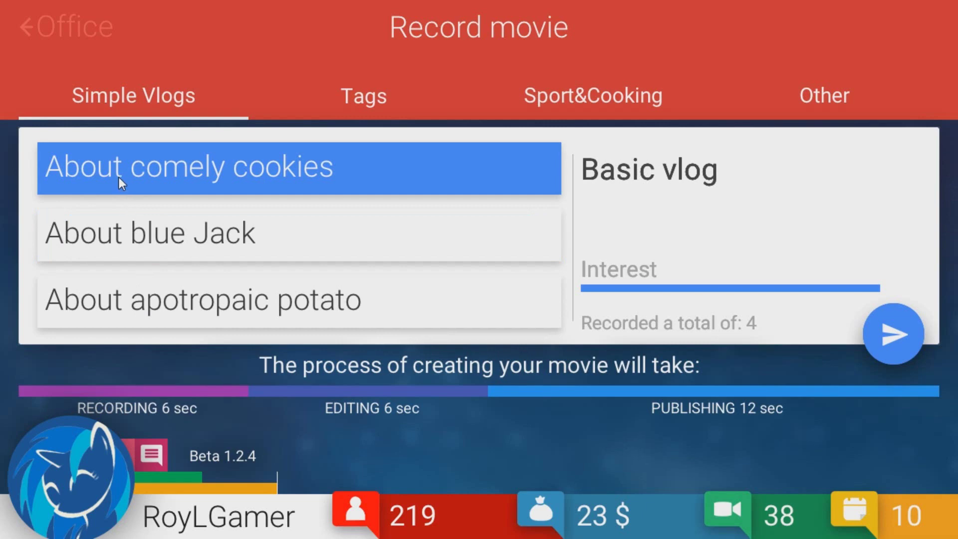
click(203, 234)
click(894, 334)
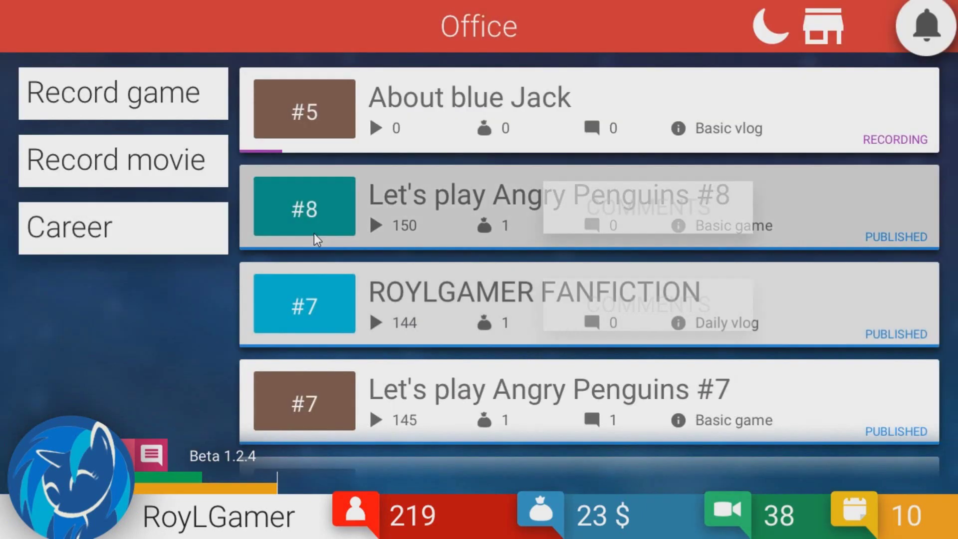
click(71, 93)
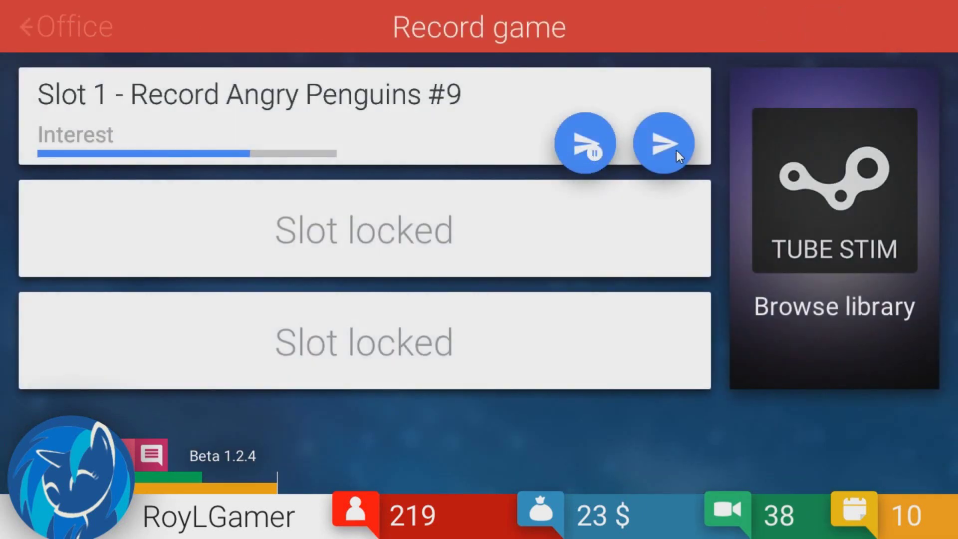
click(663, 143)
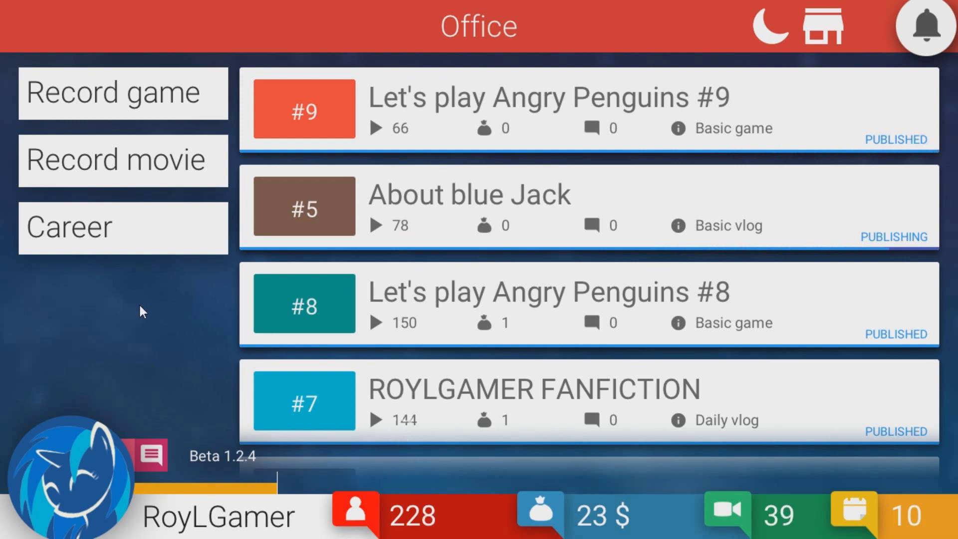
mouse_move(648, 207)
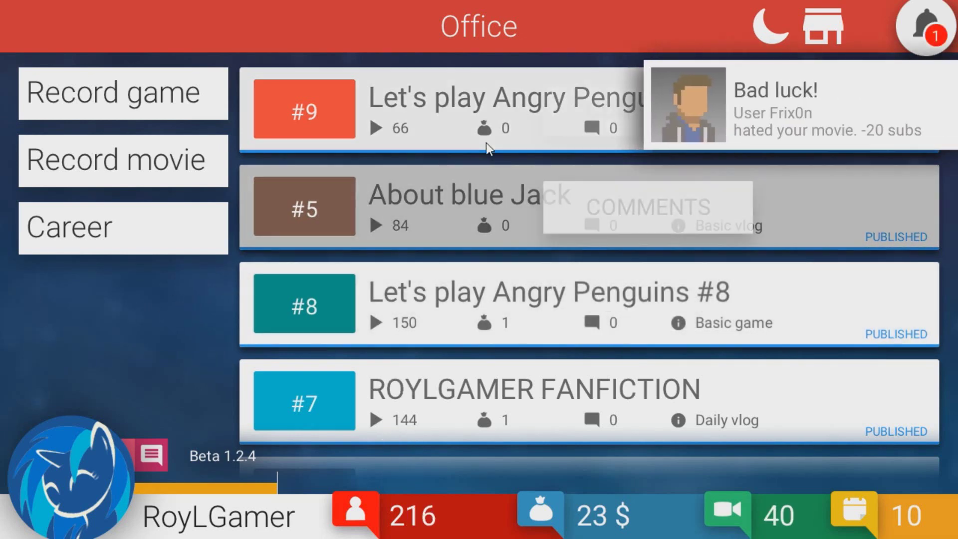
- Review the latest notifications from the bell, then close the list
click(903, 16)
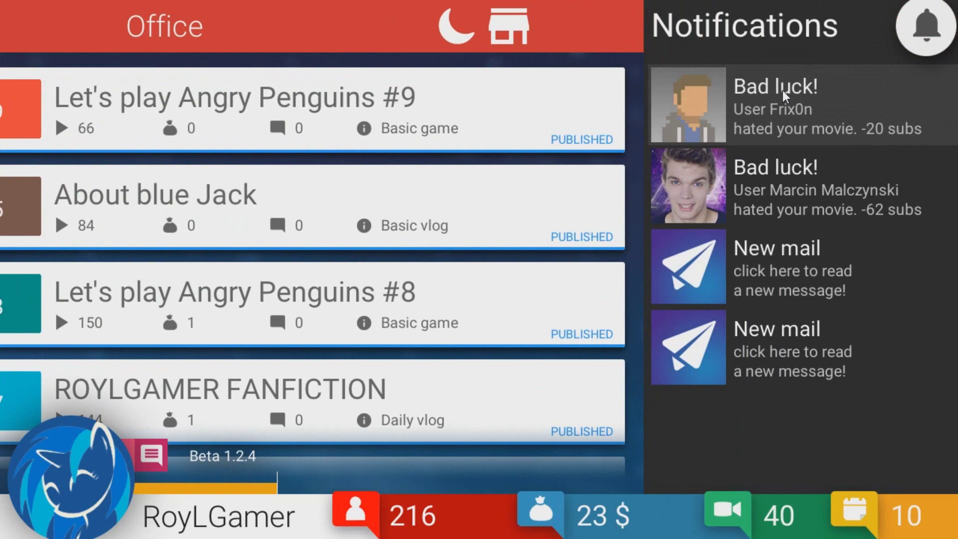
click(907, 29)
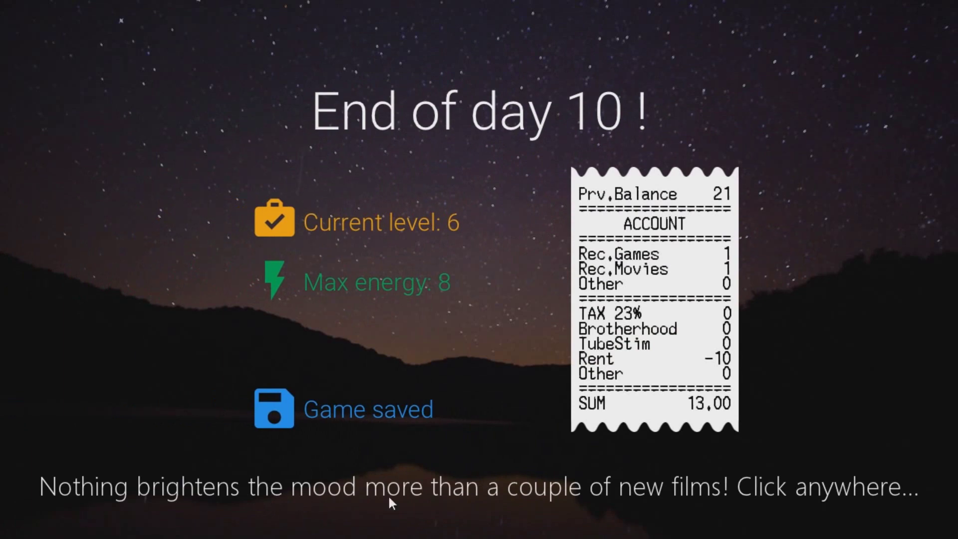
- Start day 11 and record the daily vlog 'I PUNCHED PEWDIUEPIE'
click(594, 493)
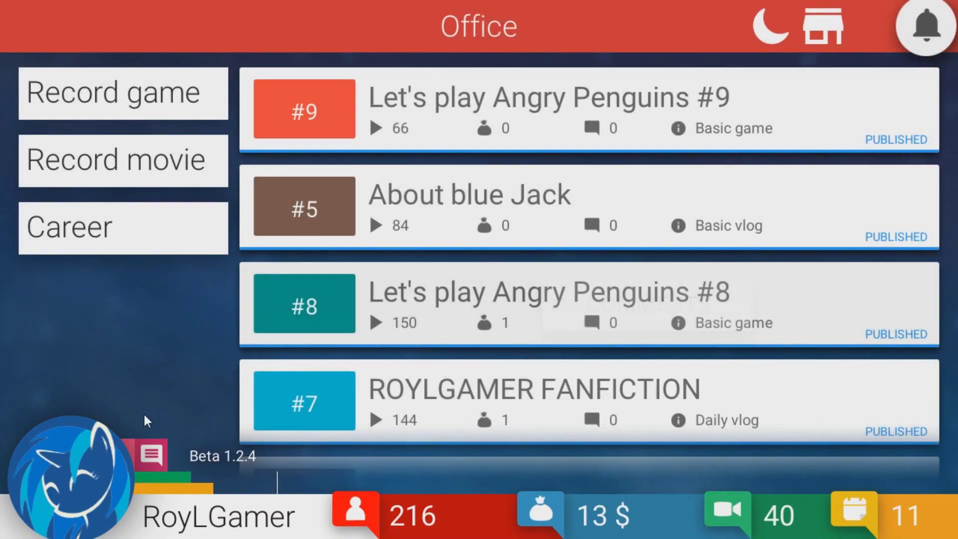
click(50, 157)
click(464, 225)
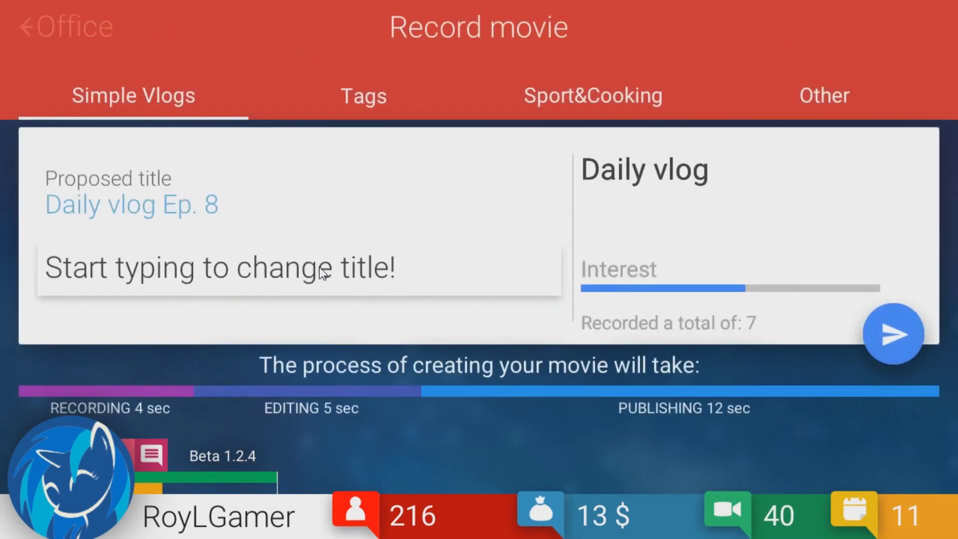
text(I PUNCHED PEWDIUEPIE)
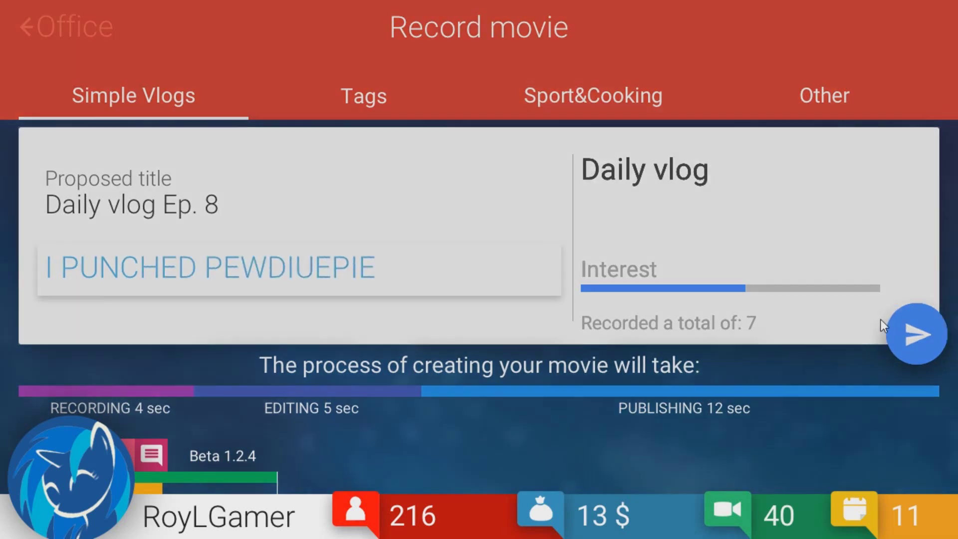
click(892, 333)
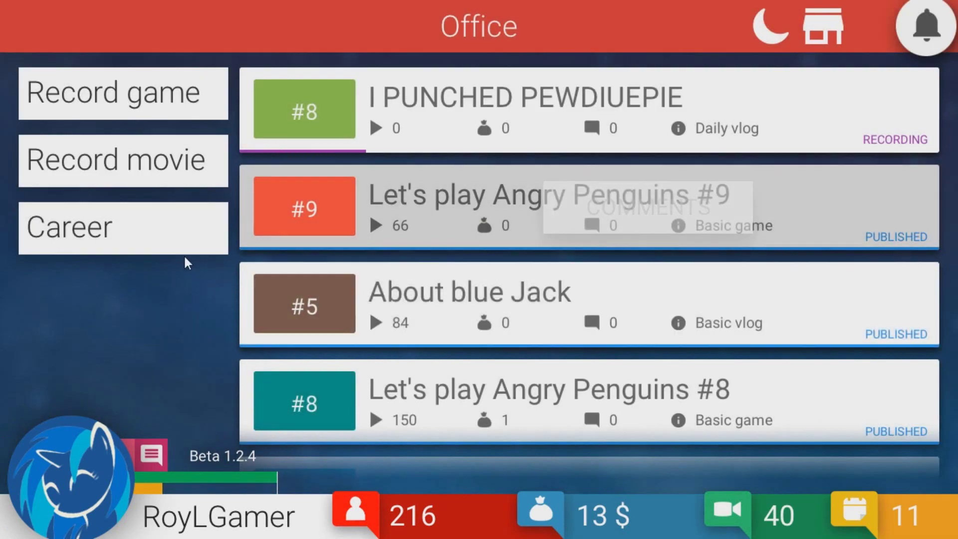
- Record Angry Penguins episodes #10 and #11 from game Slot 1
click(113, 93)
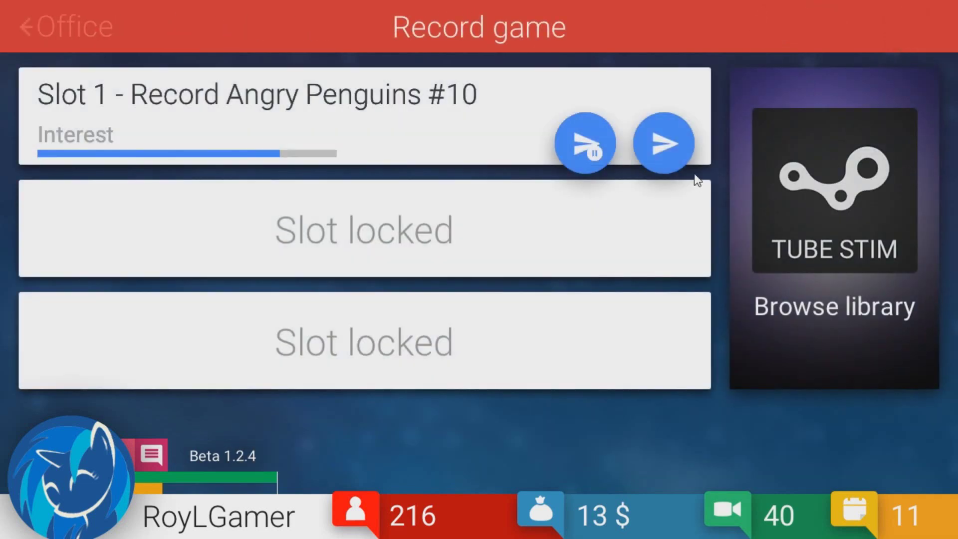
click(667, 143)
click(165, 113)
click(666, 142)
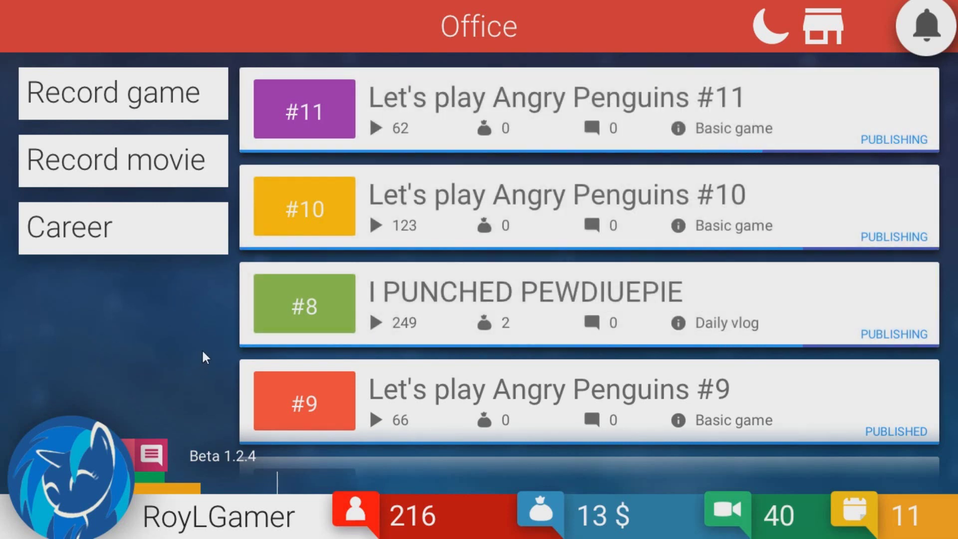
mouse_move(755, 88)
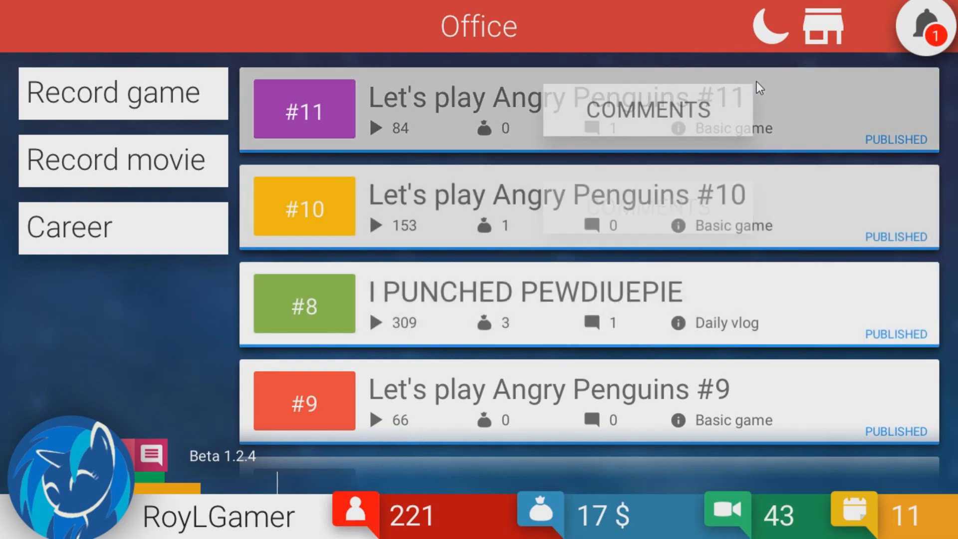
click(918, 33)
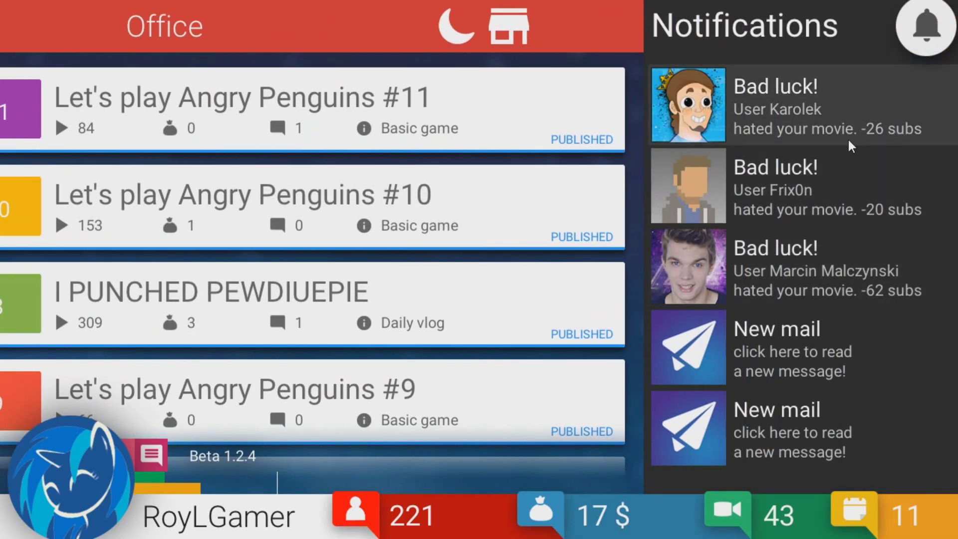
click(902, 29)
mouse_move(590, 305)
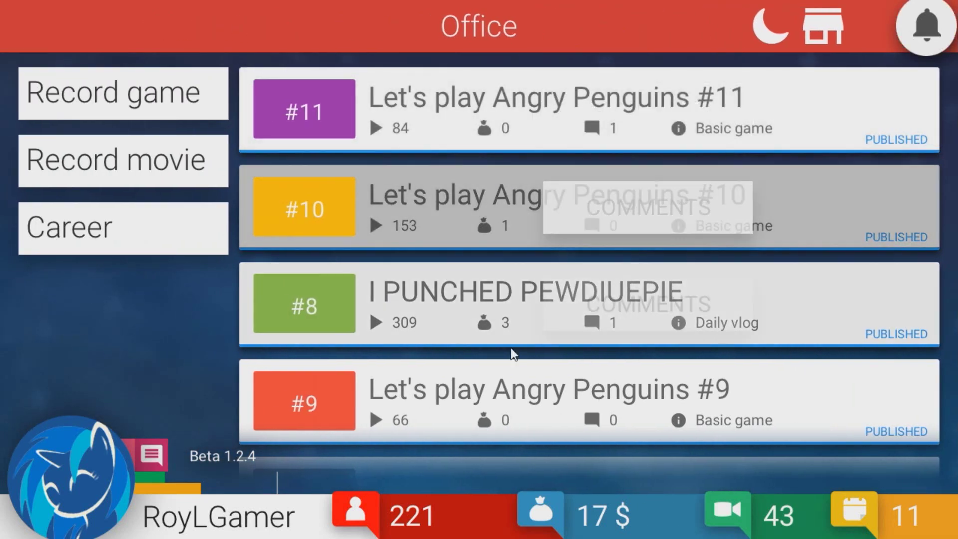
click(649, 305)
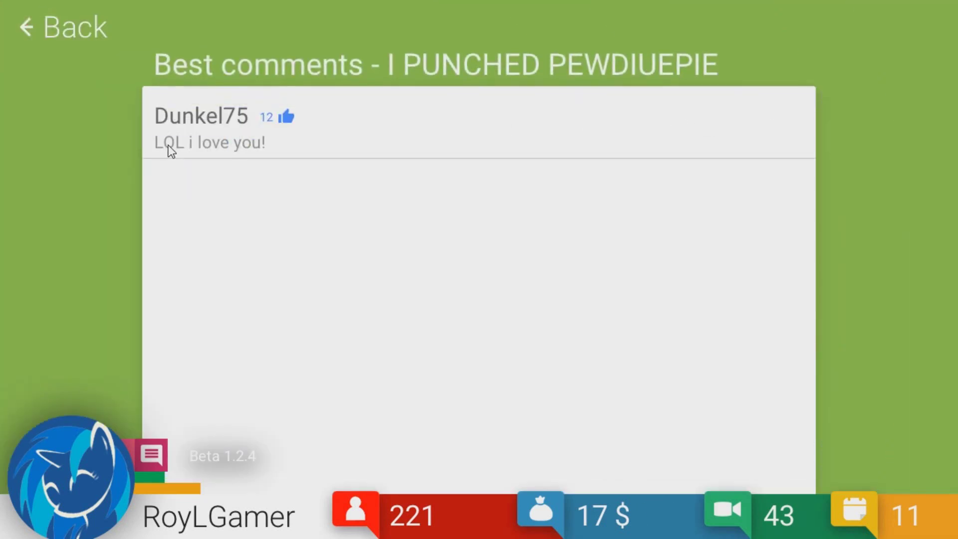
click(72, 36)
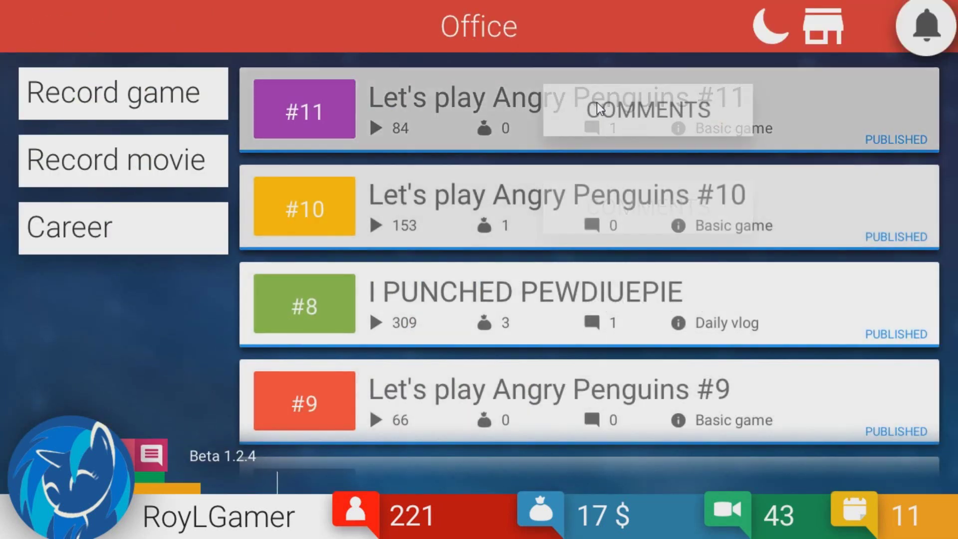
click(597, 103)
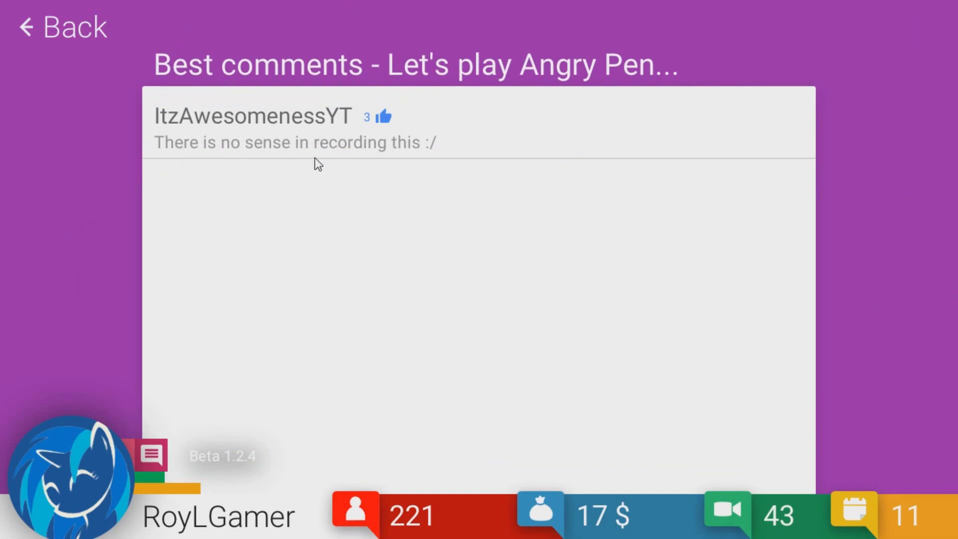
click(38, 27)
click(712, 113)
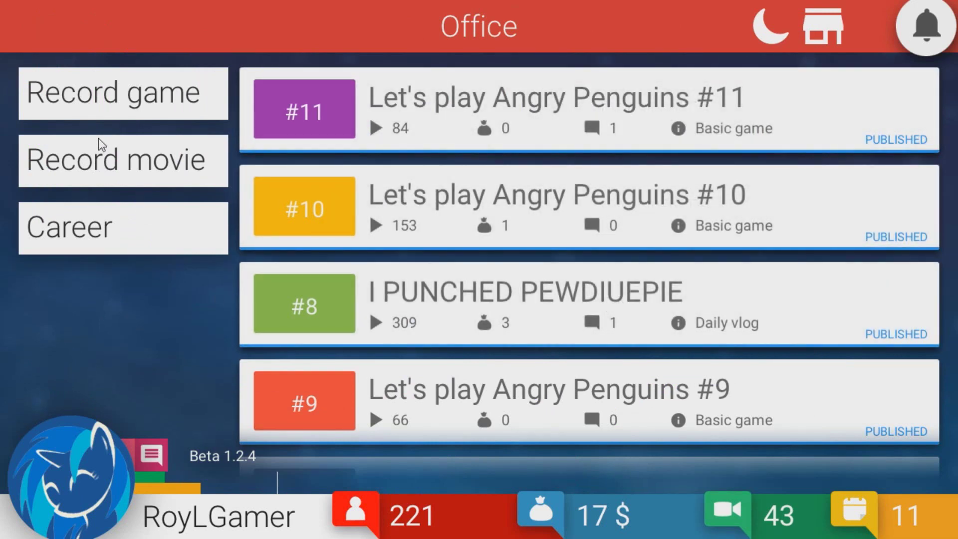
- Record the basic vlog 'About lively dragons' and dismiss its comments popup
click(97, 160)
click(277, 232)
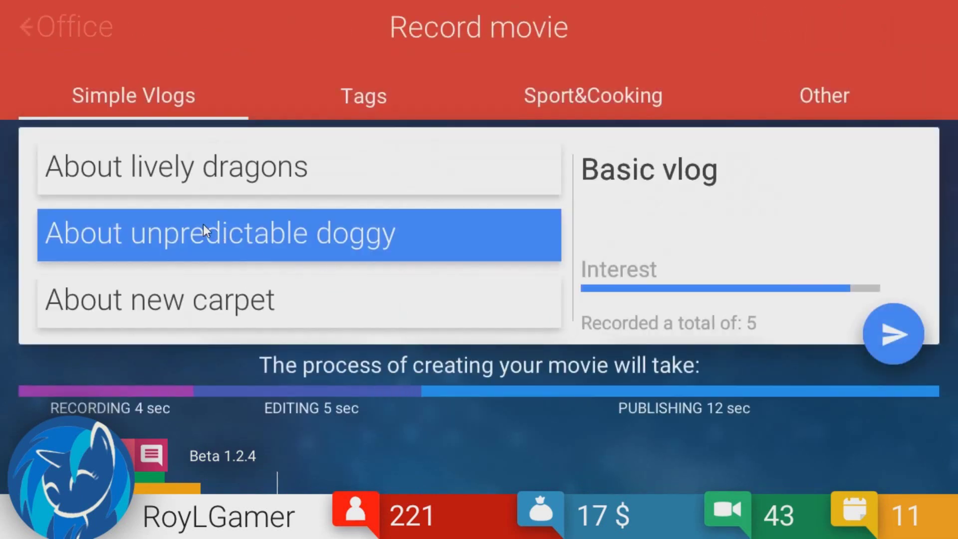
click(202, 299)
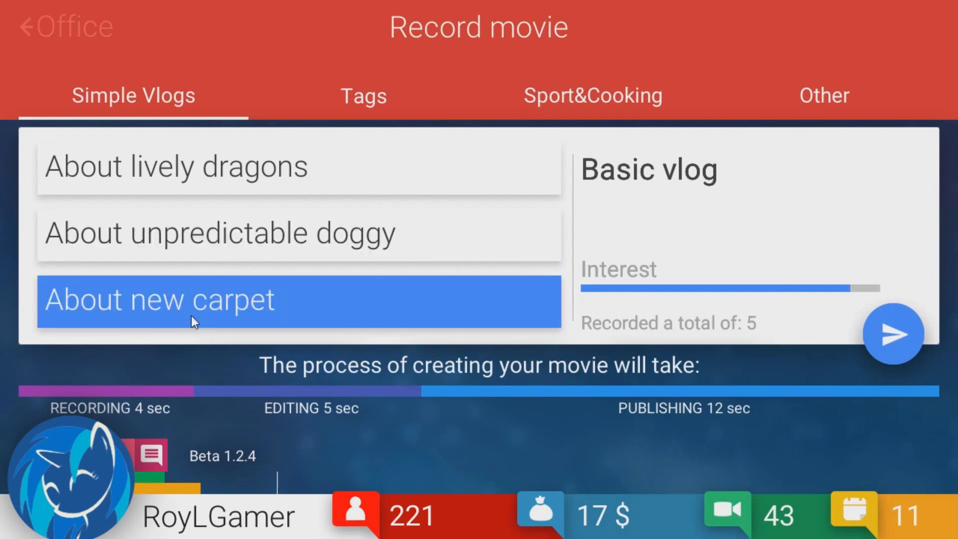
click(238, 177)
click(895, 334)
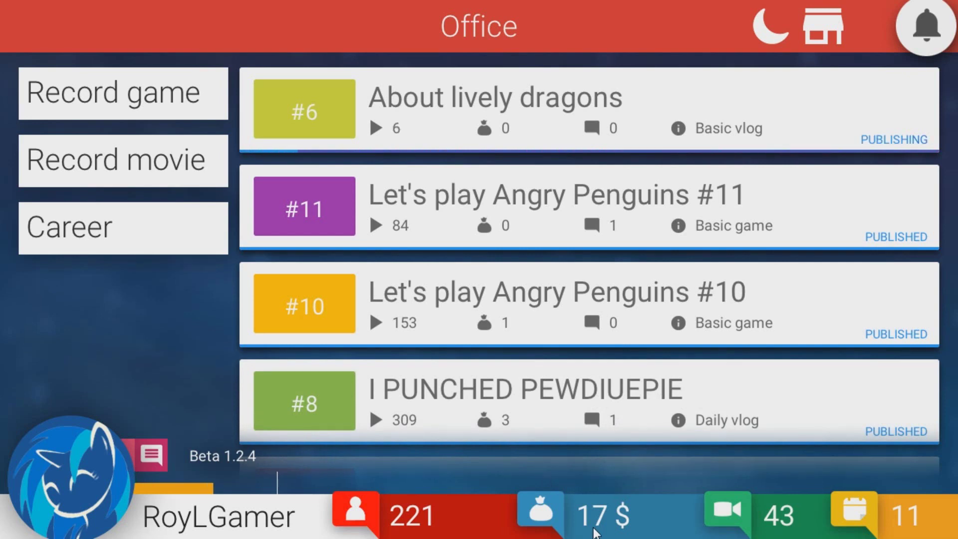
click(420, 112)
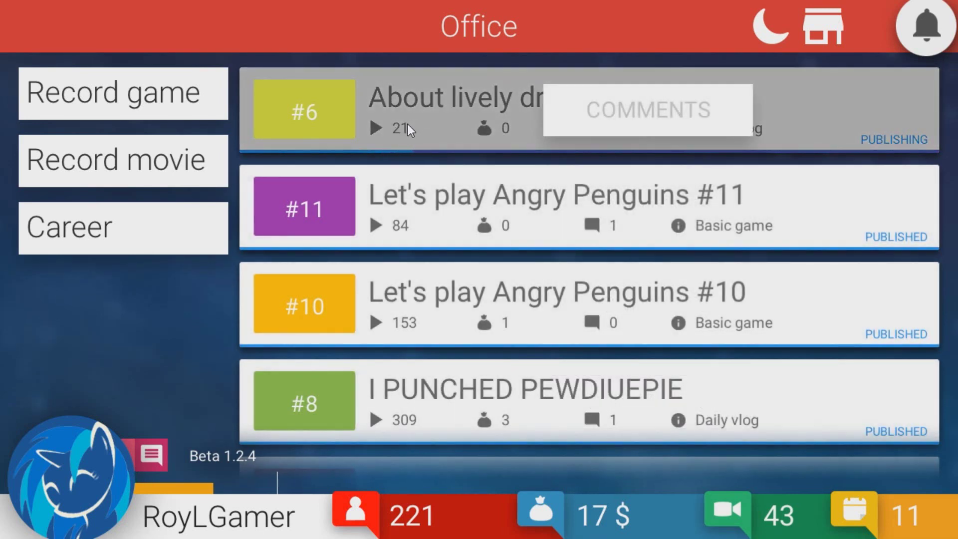
click(119, 349)
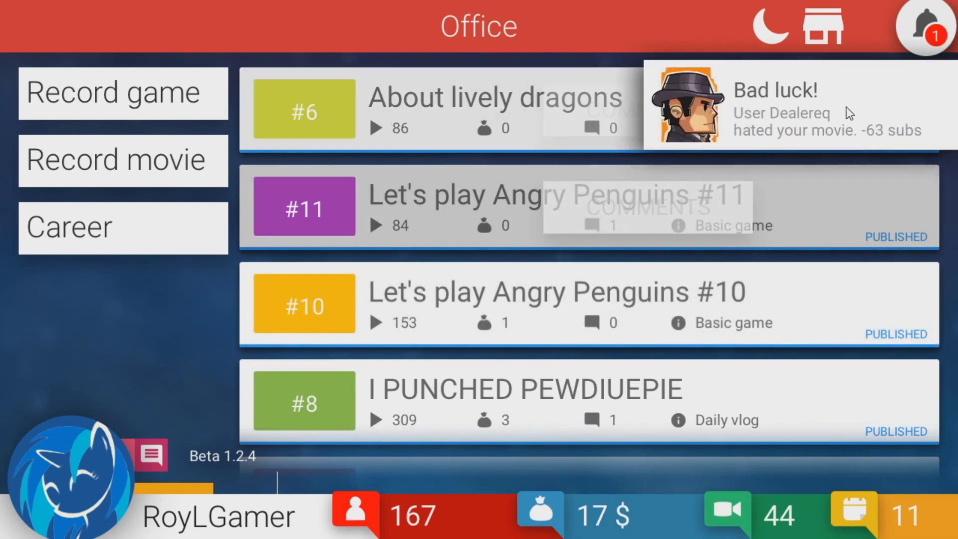
click(930, 23)
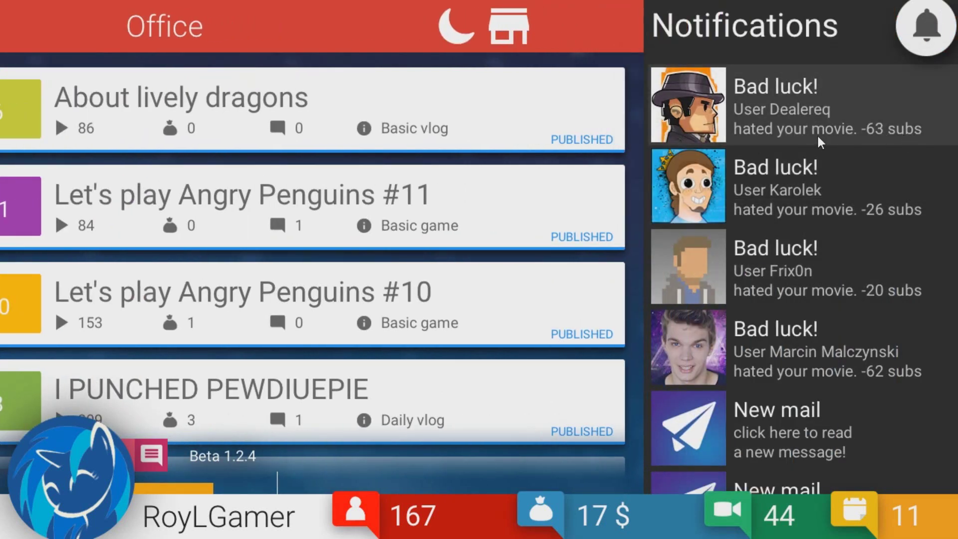
click(927, 28)
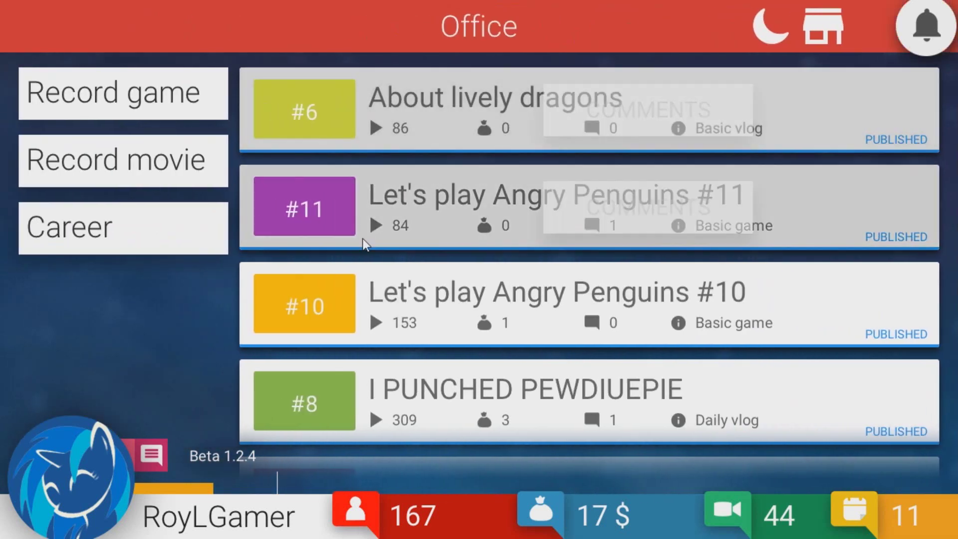